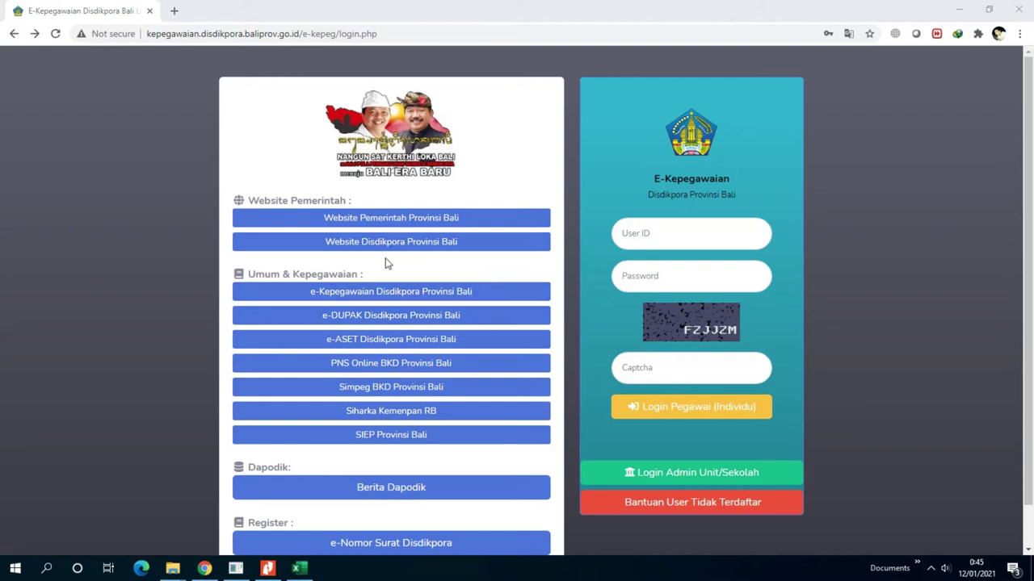
Open the e-DUPAK Disdikpora Provinsi Bali site, log in with the saved user ID and password, and dismiss the translation offer.
{"action": "left_click", "coordinate": [359, 321]}
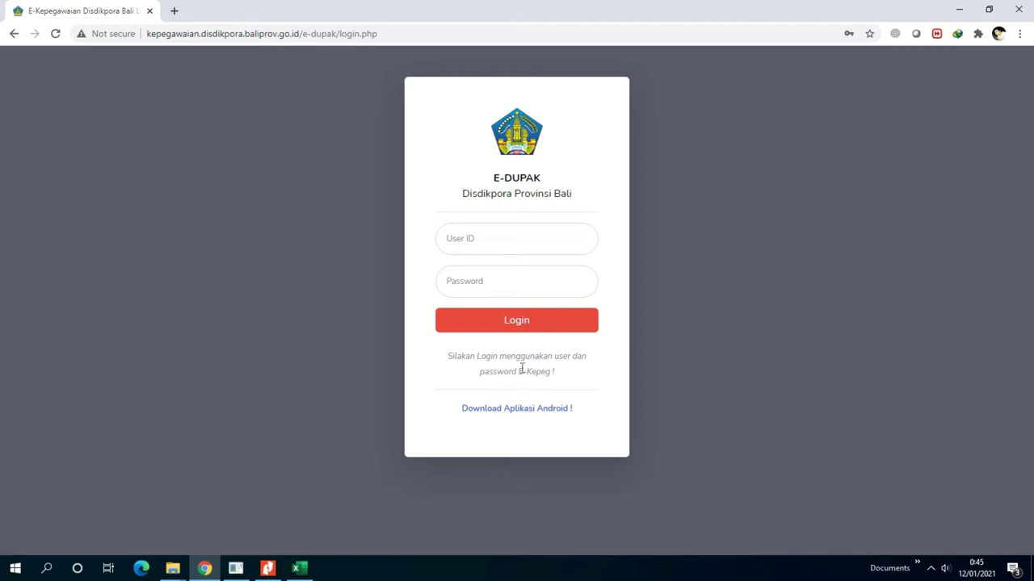
{"action": "left_click", "coordinate": [454, 241]}
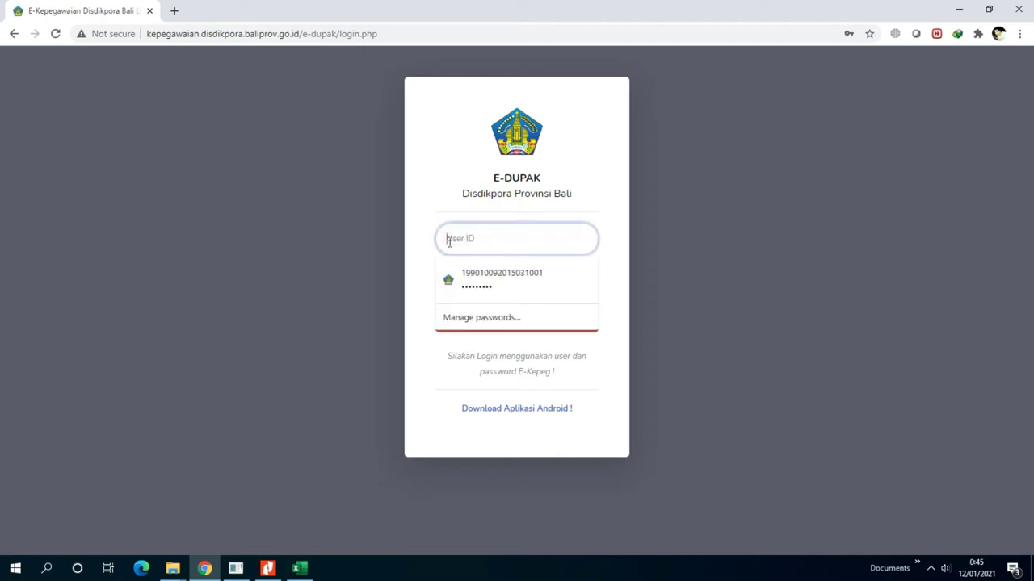
{"action": "left_click", "coordinate": [478, 272]}
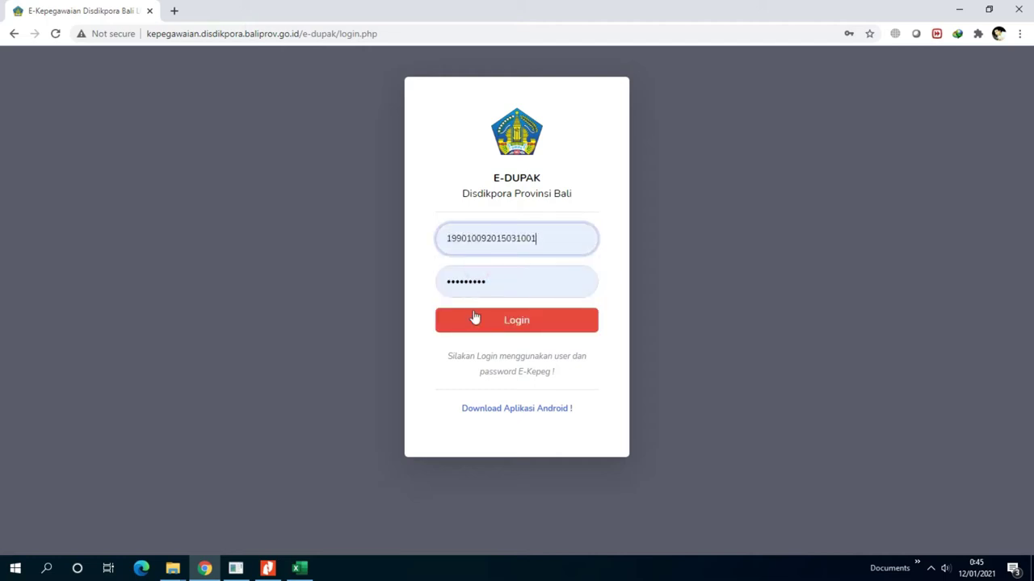
{"action": "left_click", "coordinate": [499, 331]}
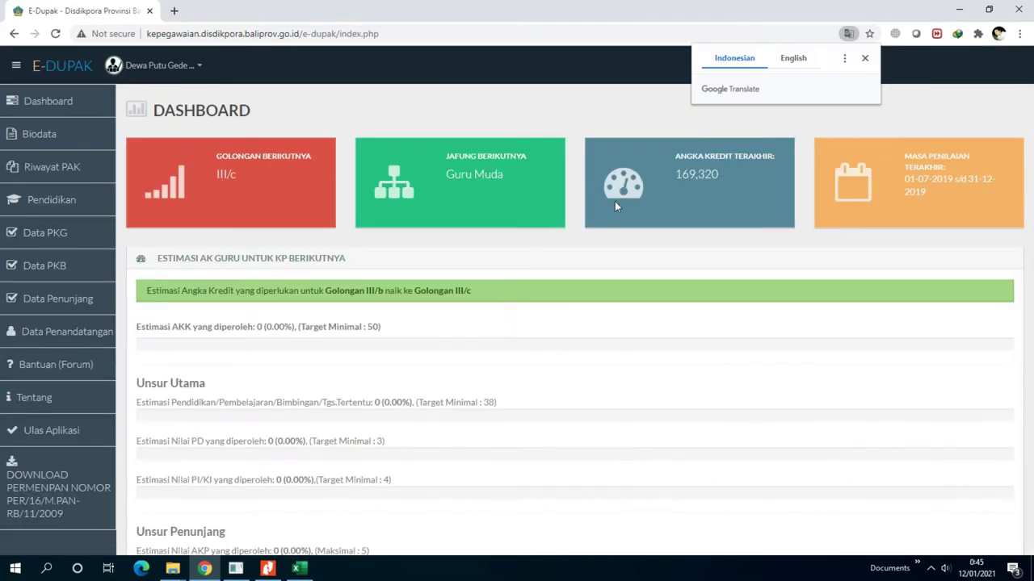
{"action": "left_click", "coordinate": [864, 60]}
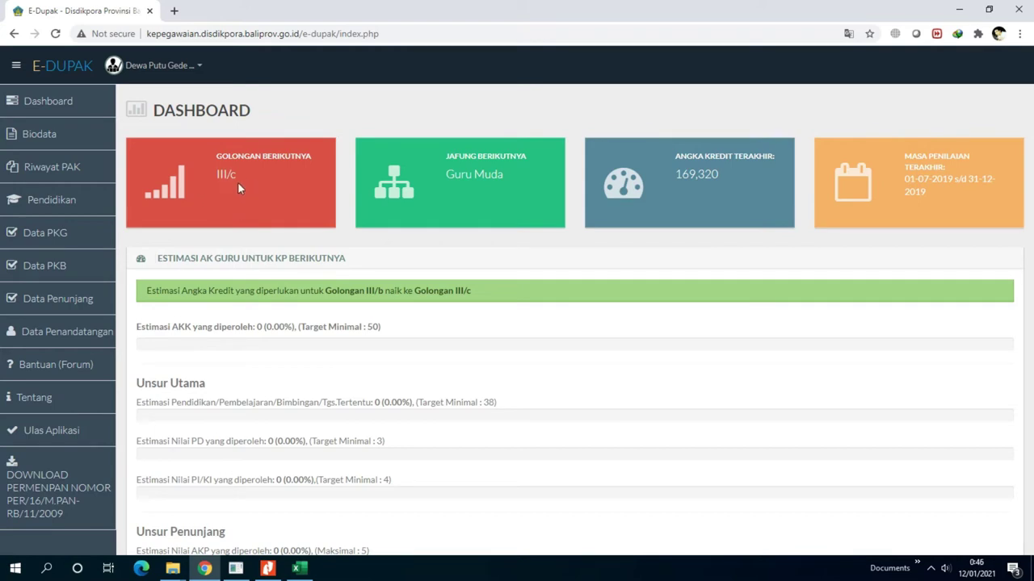
{"action": "left_click_drag", "start_coordinate": [234, 178], "coordinate": [219, 175]}
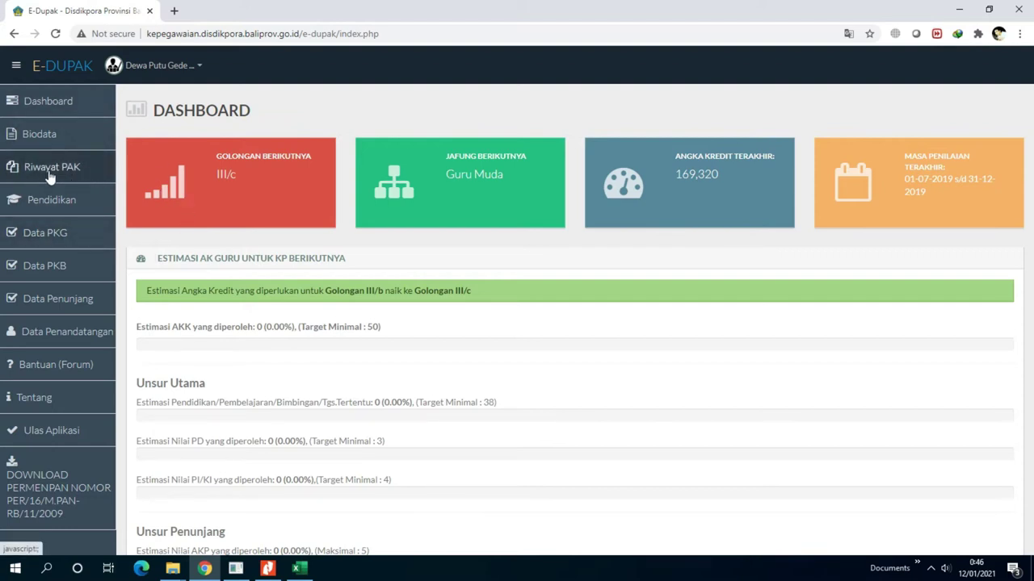
Open the Input PAK/HPAK form and review its Masa Penilaian, target rank, Unsur Utama and Unsur Penunjang fields.
{"action": "left_click", "coordinate": [41, 175]}
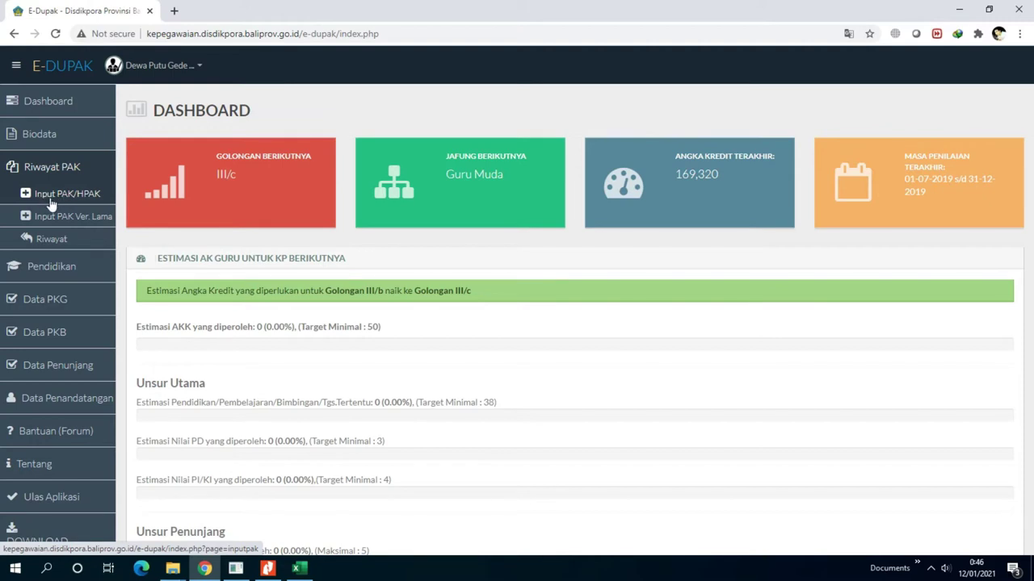
{"action": "left_click", "coordinate": [60, 197]}
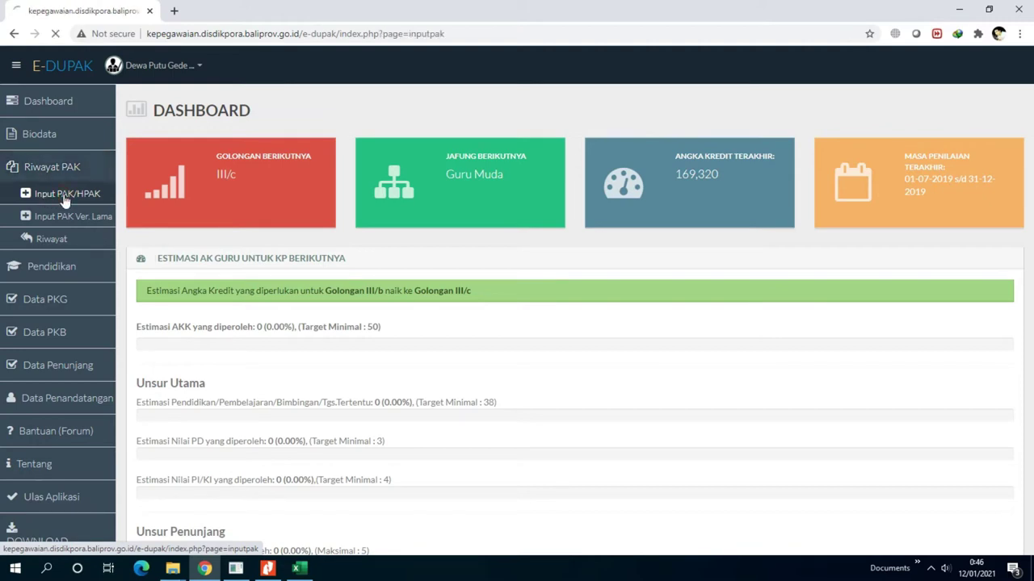
{"action": "scroll", "coordinate": [385, 224], "scroll_direction": "down", "scroll_amount": 1}
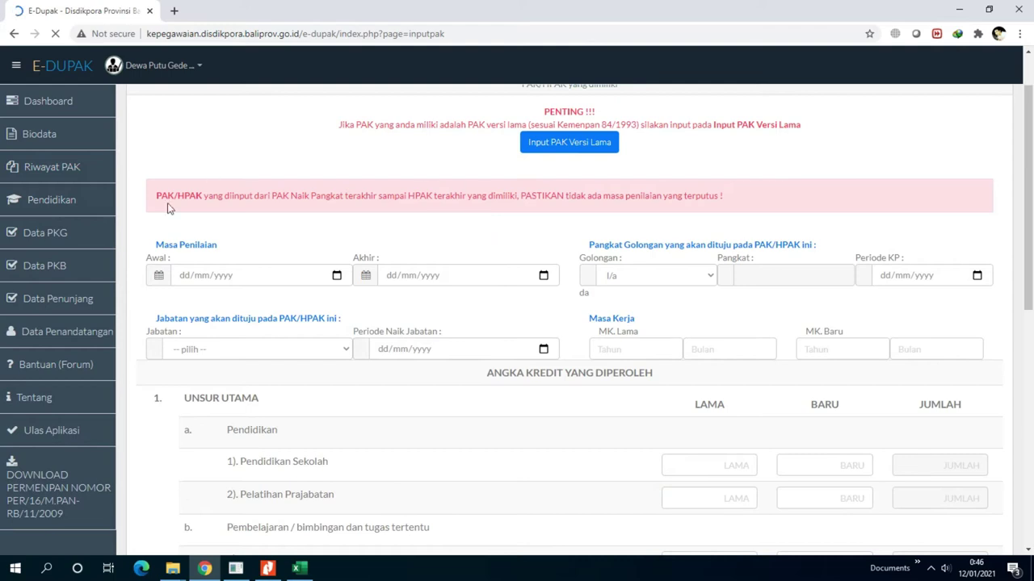
{"action": "scroll", "coordinate": [413, 259], "scroll_direction": "down", "scroll_amount": 1}
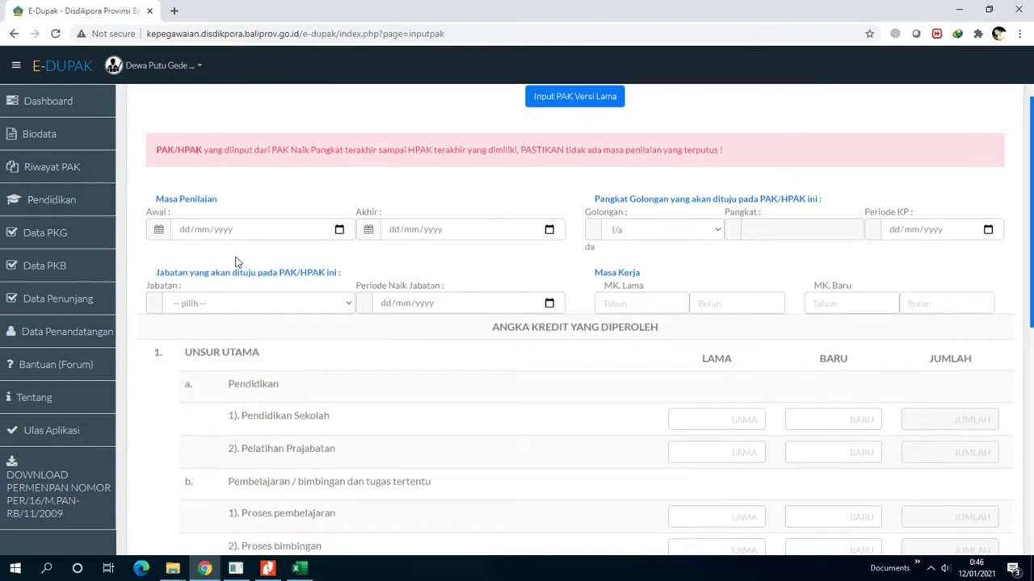
{"action": "scroll", "coordinate": [485, 327], "scroll_direction": "down", "scroll_amount": 1}
{"action": "scroll", "coordinate": [597, 328], "scroll_direction": "down", "scroll_amount": 1}
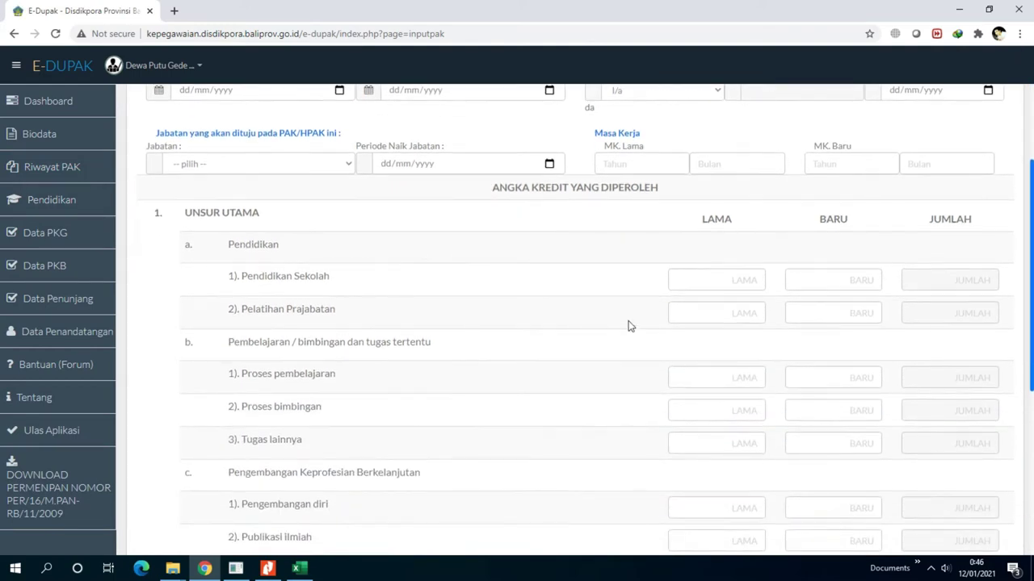
{"action": "scroll", "coordinate": [484, 315], "scroll_direction": "down", "scroll_amount": 1}
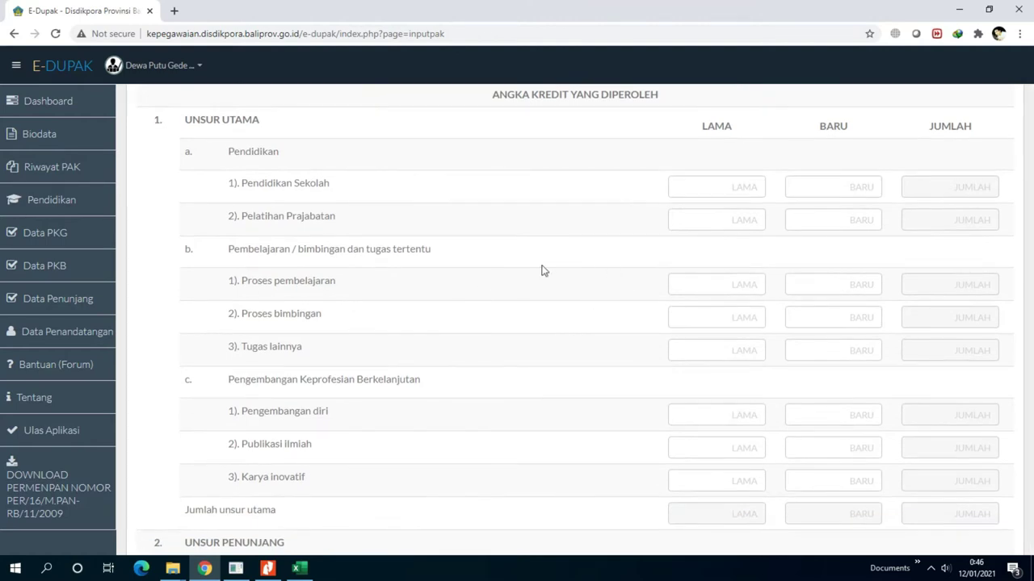
{"action": "scroll", "coordinate": [541, 293], "scroll_direction": "down", "scroll_amount": 2}
{"action": "scroll", "coordinate": [563, 305], "scroll_direction": "down", "scroll_amount": 1}
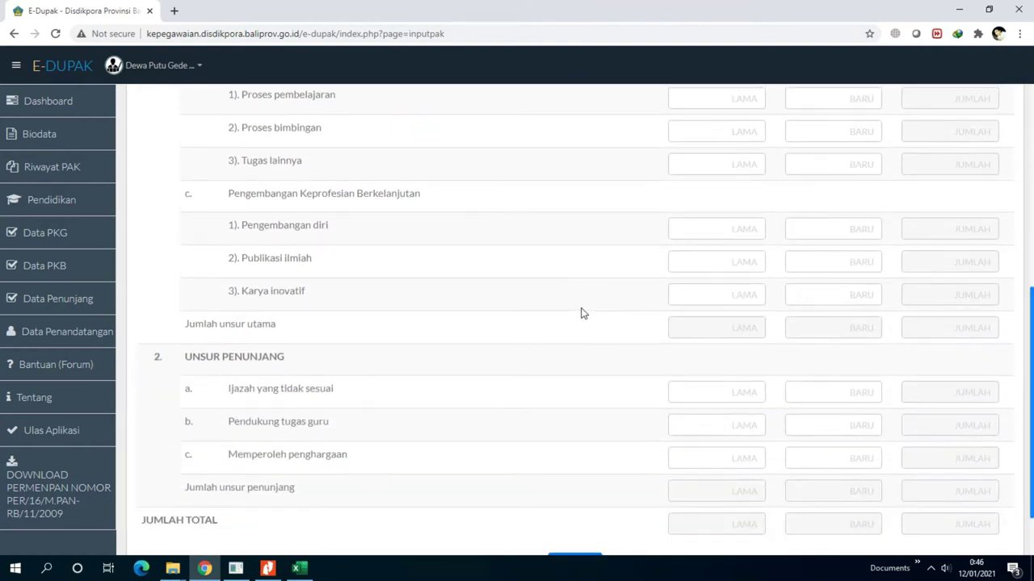
{"action": "scroll", "coordinate": [581, 314], "scroll_direction": "down", "scroll_amount": 1}
{"action": "scroll", "coordinate": [599, 415], "scroll_direction": "up", "scroll_amount": 7}
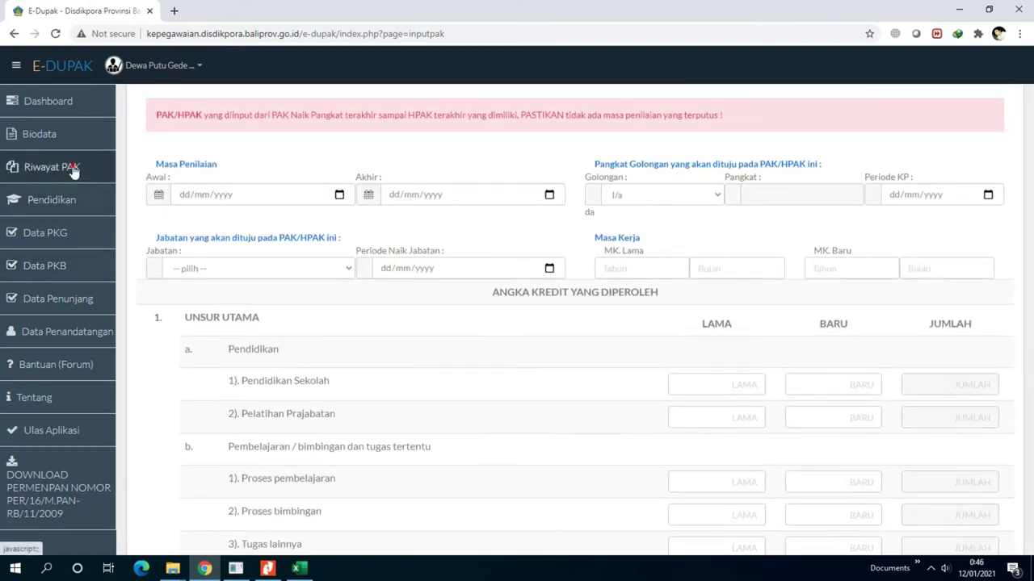
View the credit details of the recorded PAK for 01-07-2019 s/d 31-12-2019 in the PAK history and close them.
{"action": "left_click", "coordinate": [71, 168]}
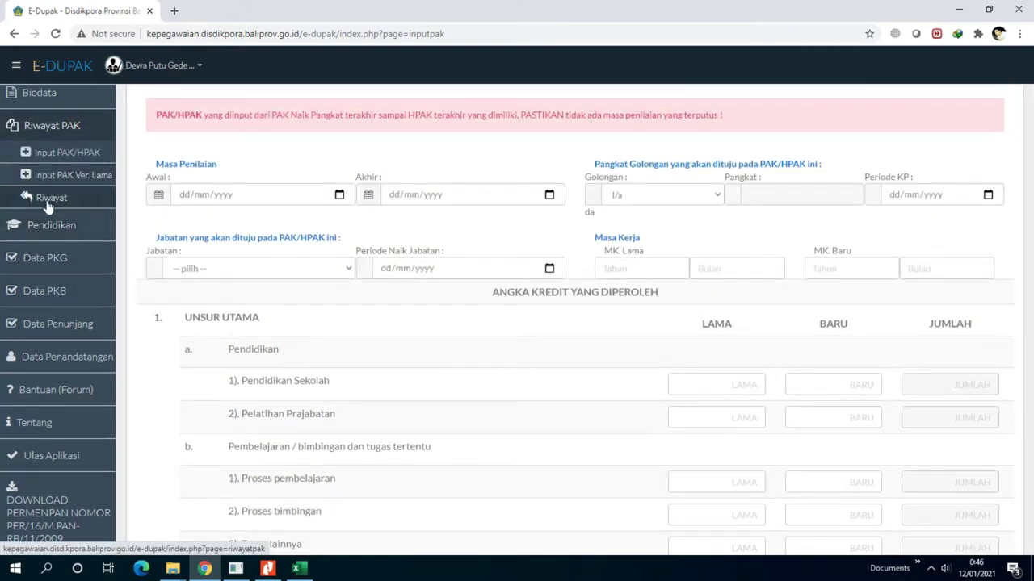
{"action": "left_click", "coordinate": [46, 200]}
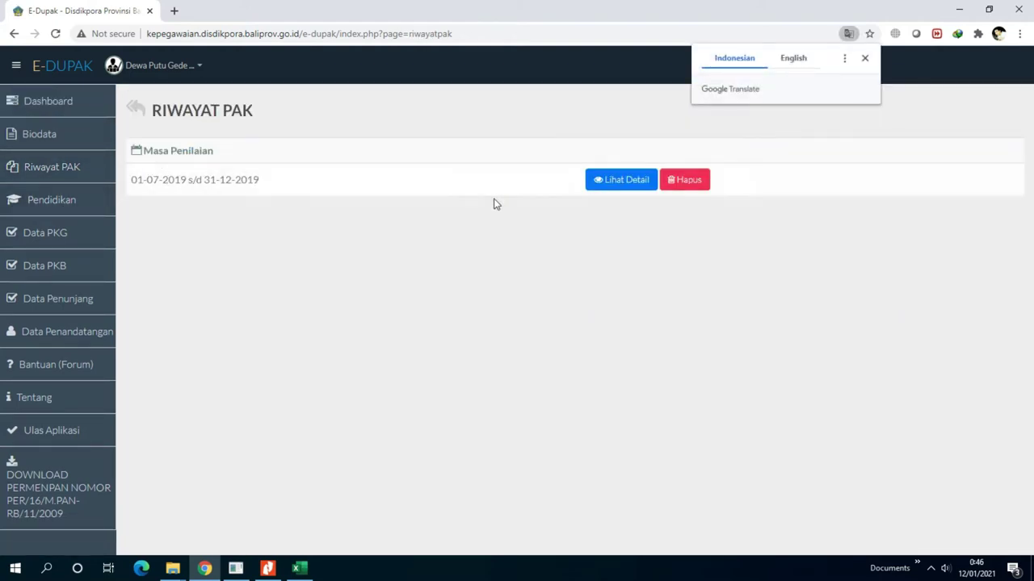
{"action": "left_click", "coordinate": [621, 189]}
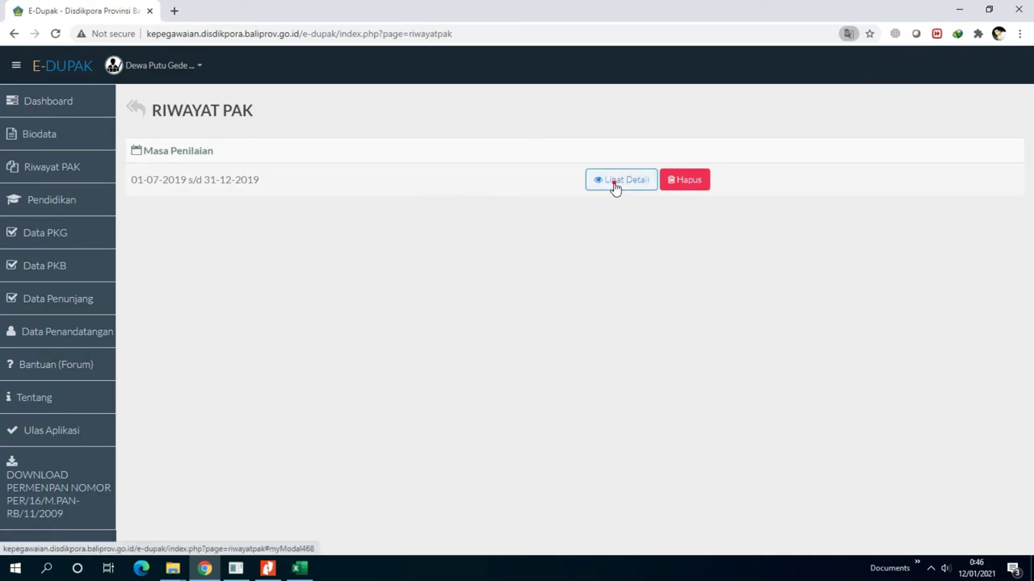
{"action": "scroll", "coordinate": [469, 189], "scroll_direction": "down", "scroll_amount": 3}
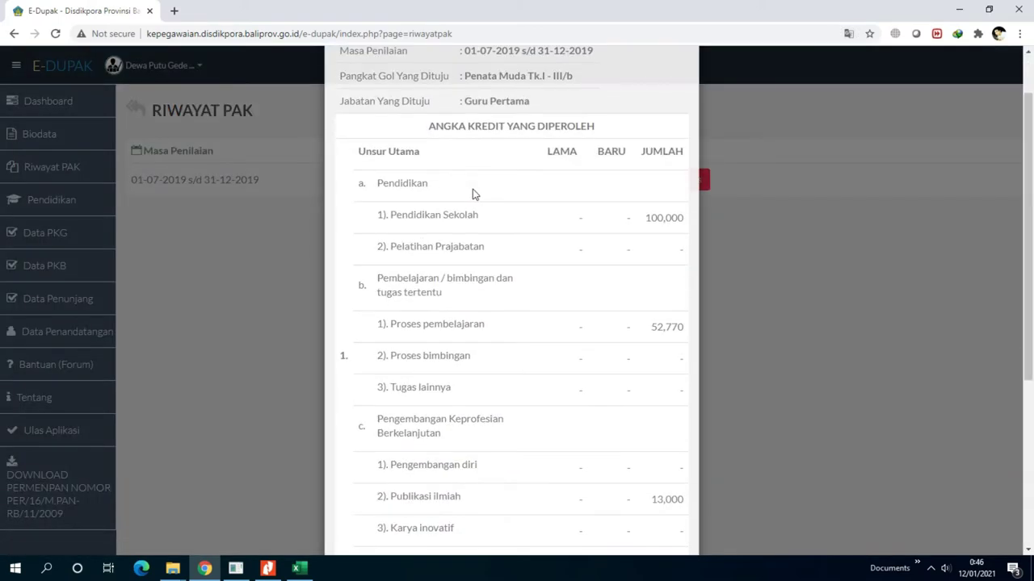
{"action": "scroll", "coordinate": [601, 336], "scroll_direction": "down", "scroll_amount": 2}
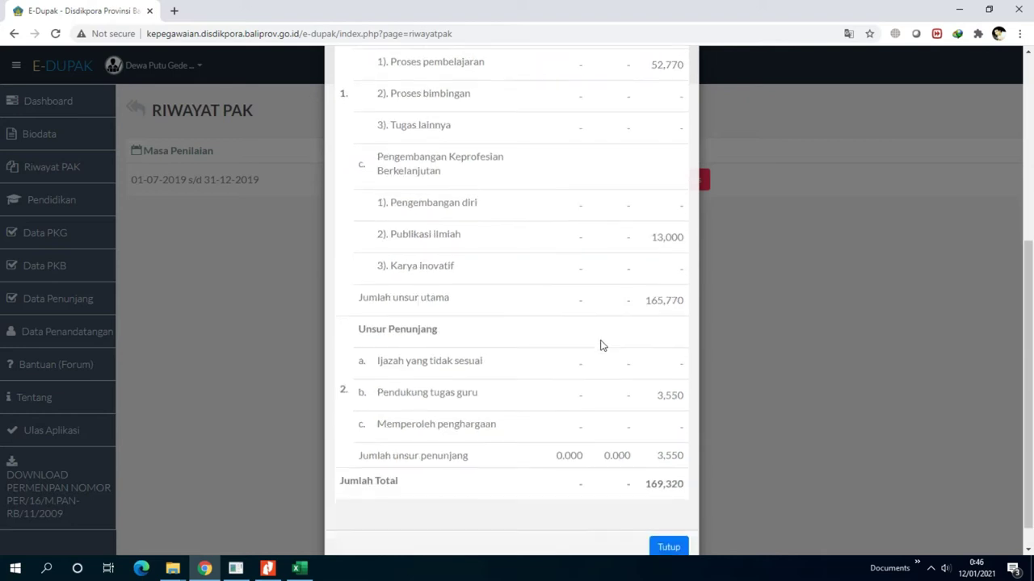
{"action": "scroll", "coordinate": [526, 396], "scroll_direction": "up", "scroll_amount": 5}
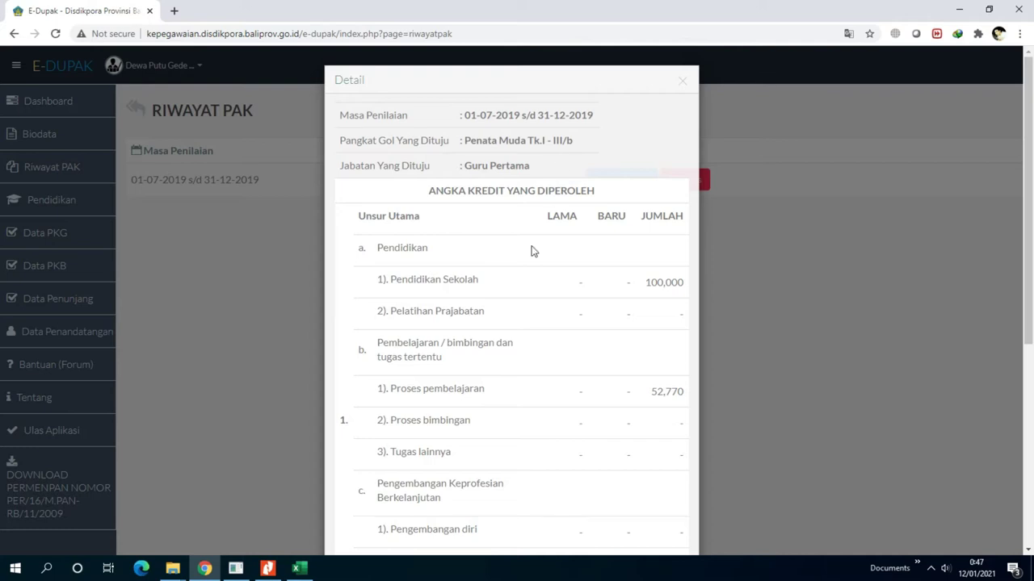
{"action": "scroll", "coordinate": [639, 395], "scroll_direction": "down", "scroll_amount": 5}
{"action": "left_click", "coordinate": [670, 521]}
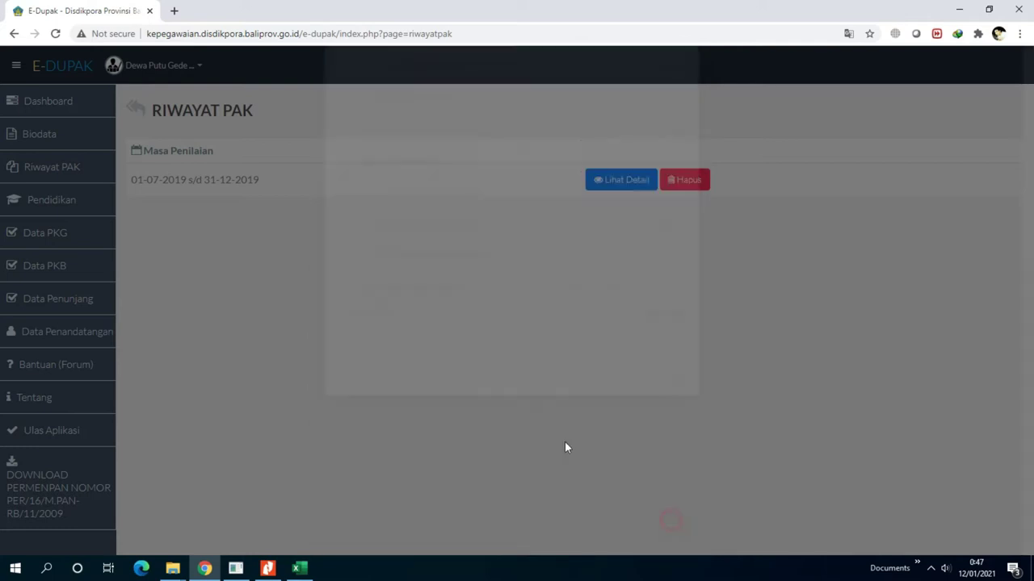
Return to the dashboard and examine the minimum targets for AKK and for Pendidikan/Pembelajaran/Bimbingan/Tgs.Tertentu.
{"action": "left_click", "coordinate": [49, 104]}
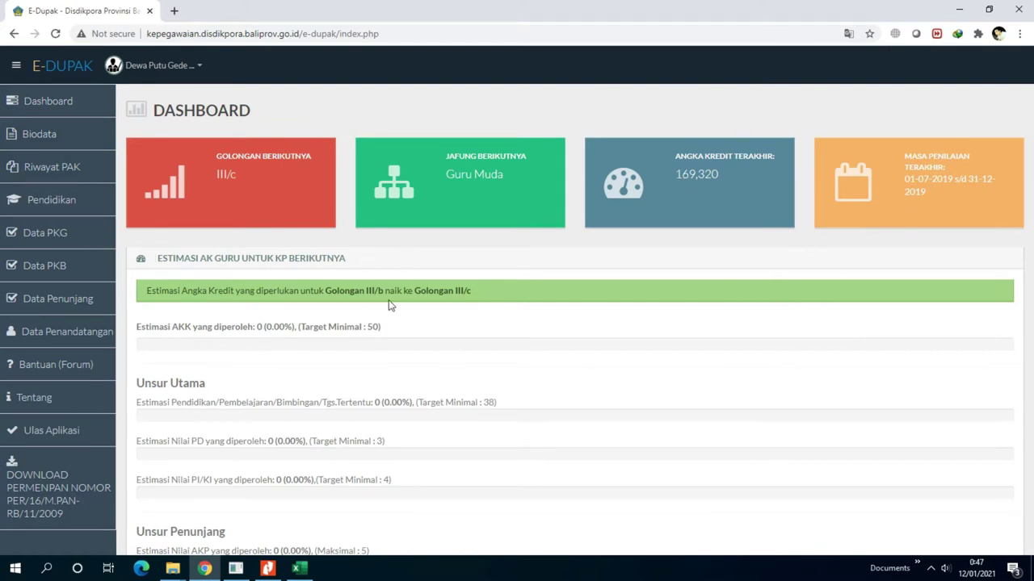
{"action": "scroll", "coordinate": [301, 279], "scroll_direction": "down", "scroll_amount": 1}
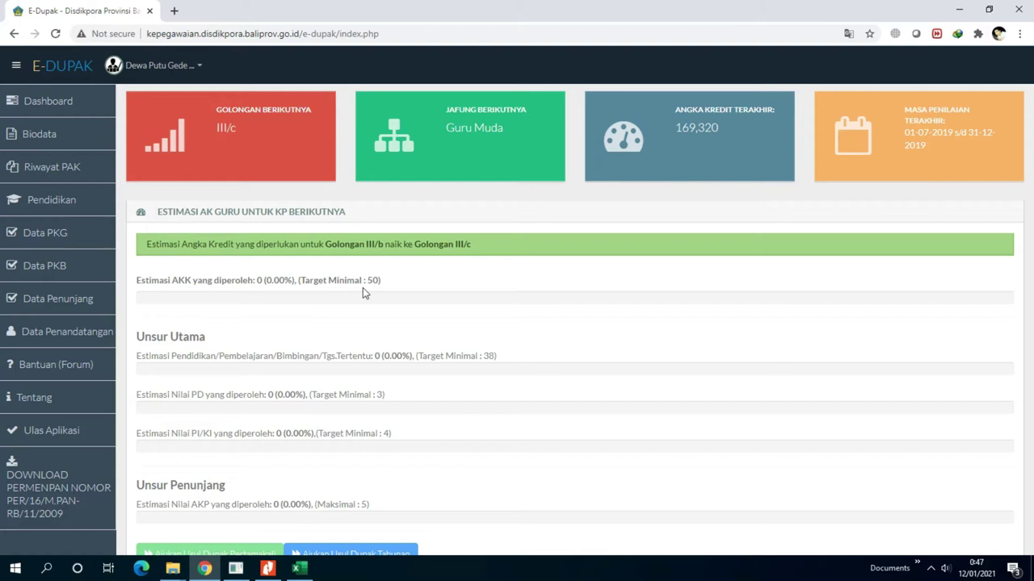
{"action": "left_click_drag", "start_coordinate": [367, 280], "coordinate": [379, 280]}
{"action": "scroll", "coordinate": [370, 302], "scroll_direction": "down", "scroll_amount": 1}
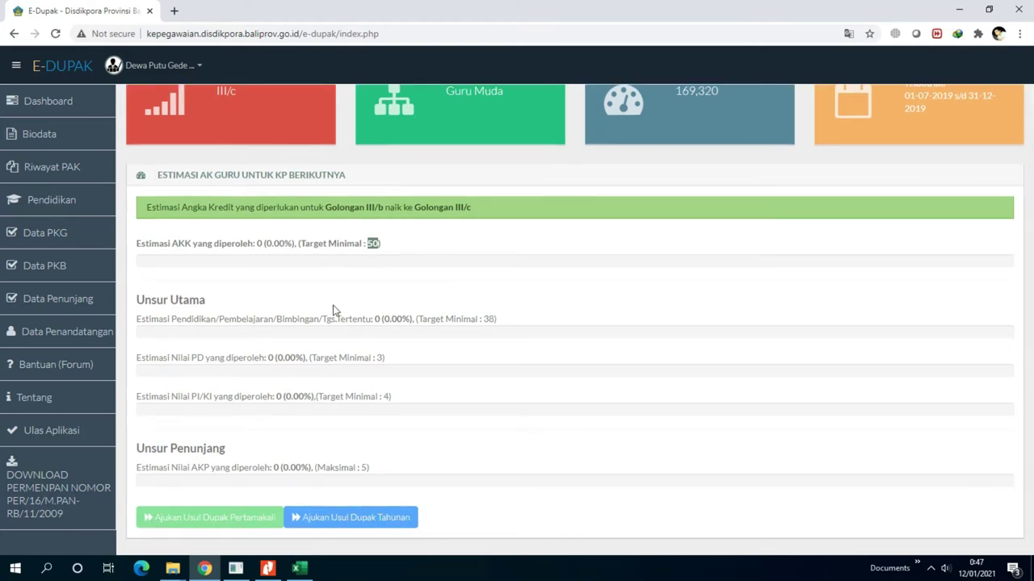
{"action": "left_click", "coordinate": [294, 319]}
{"action": "double_click", "coordinate": [487, 320]}
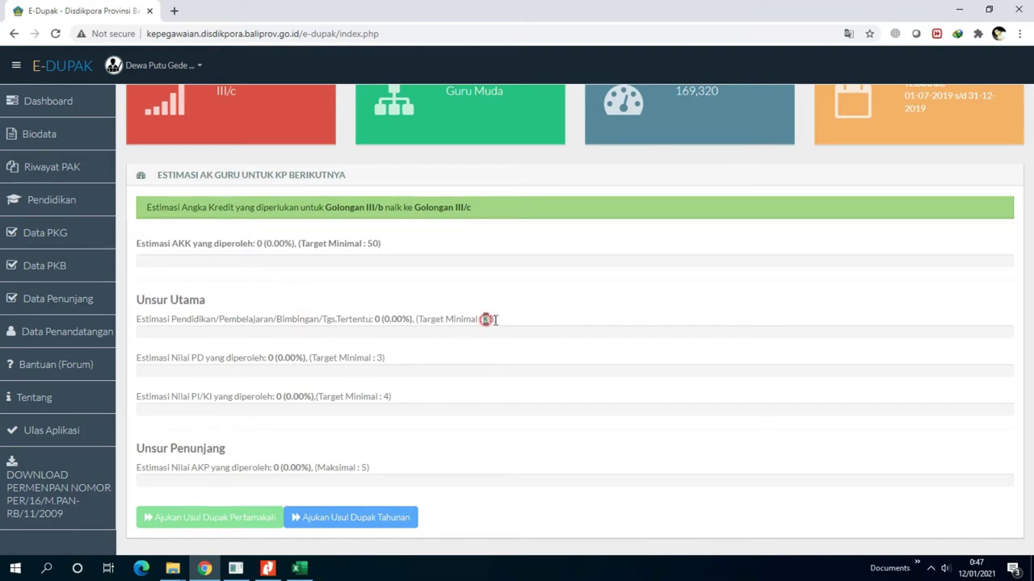
Examine the dashboard's minimum targets for PD and PI/KI and the maximum for AKP under Unsur Penunjang.
{"action": "double_click", "coordinate": [197, 358]}
{"action": "double_click", "coordinate": [377, 358]}
{"action": "left_click", "coordinate": [205, 406]}
{"action": "double_click", "coordinate": [382, 397]}
{"action": "double_click", "coordinate": [363, 468]}
{"action": "left_click", "coordinate": [363, 469]}
{"action": "scroll", "coordinate": [671, 339], "scroll_direction": "up", "scroll_amount": 1}
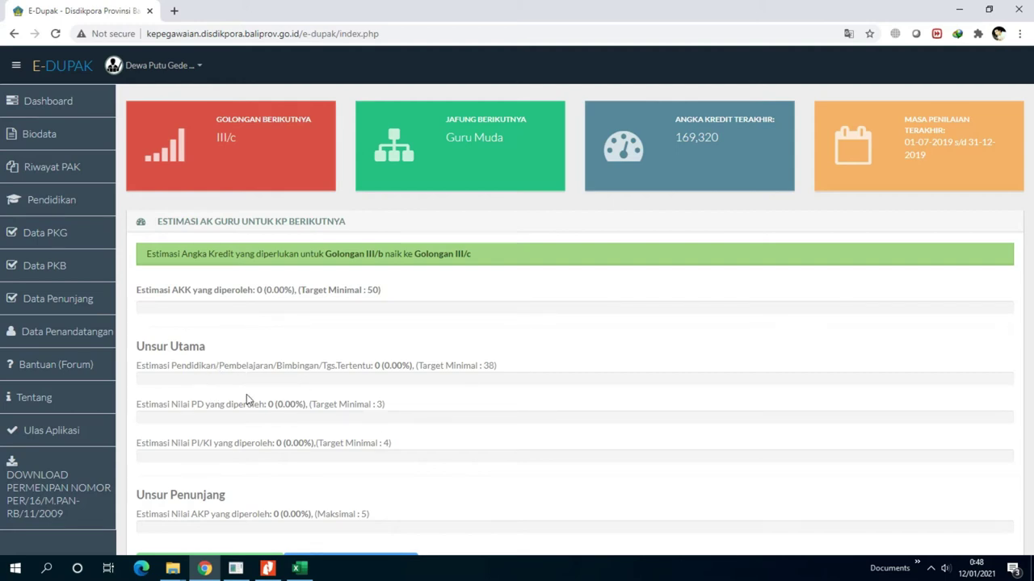
{"action": "scroll", "coordinate": [419, 412], "scroll_direction": "down", "scroll_amount": 1}
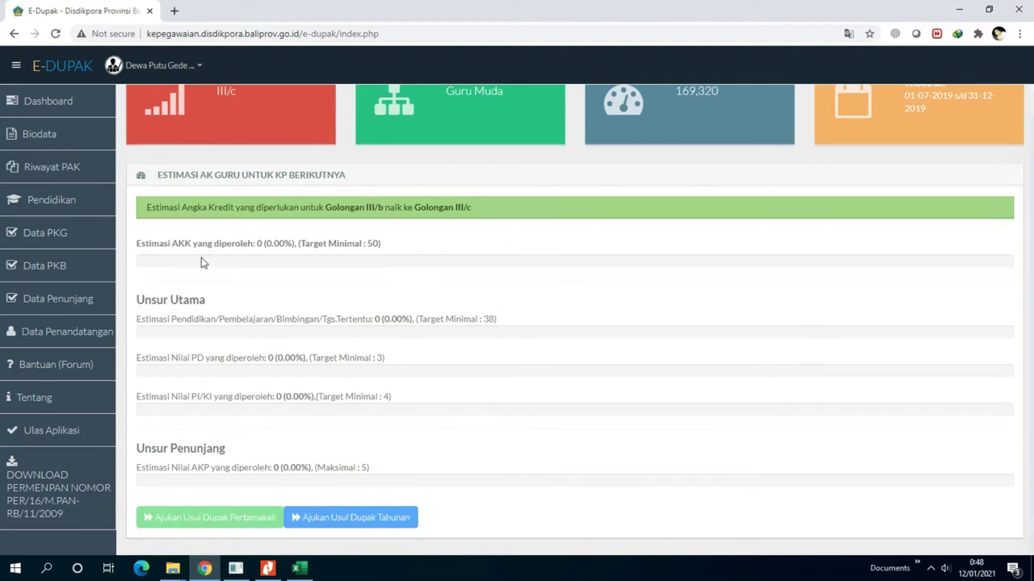
{"action": "scroll", "coordinate": [265, 279], "scroll_direction": "up", "scroll_amount": 1}
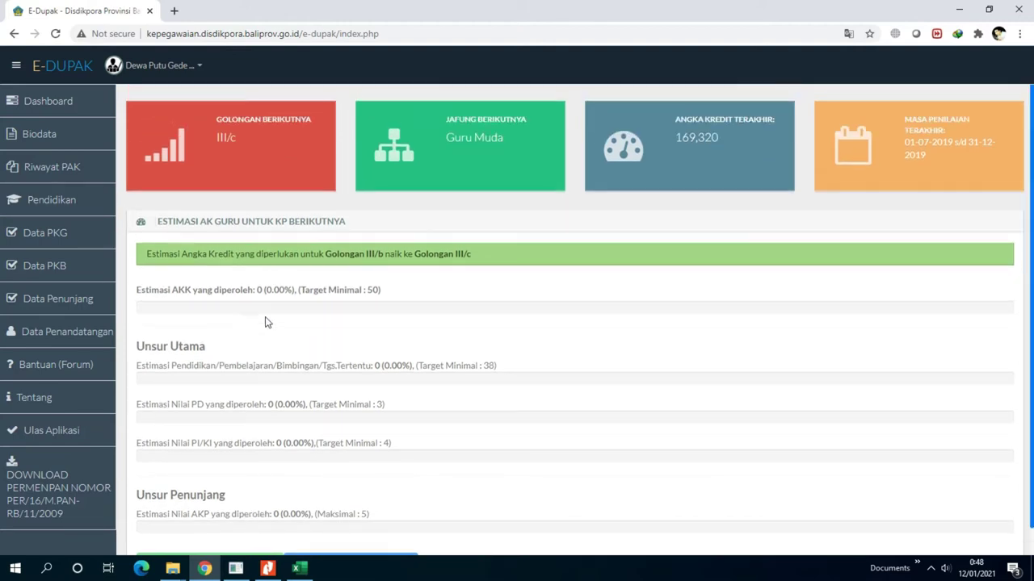
Open the Biodata page and review the teacher's personal, education, rank and position data.
{"action": "left_click", "coordinate": [35, 139]}
{"action": "scroll", "coordinate": [372, 267], "scroll_direction": "down", "scroll_amount": 7}
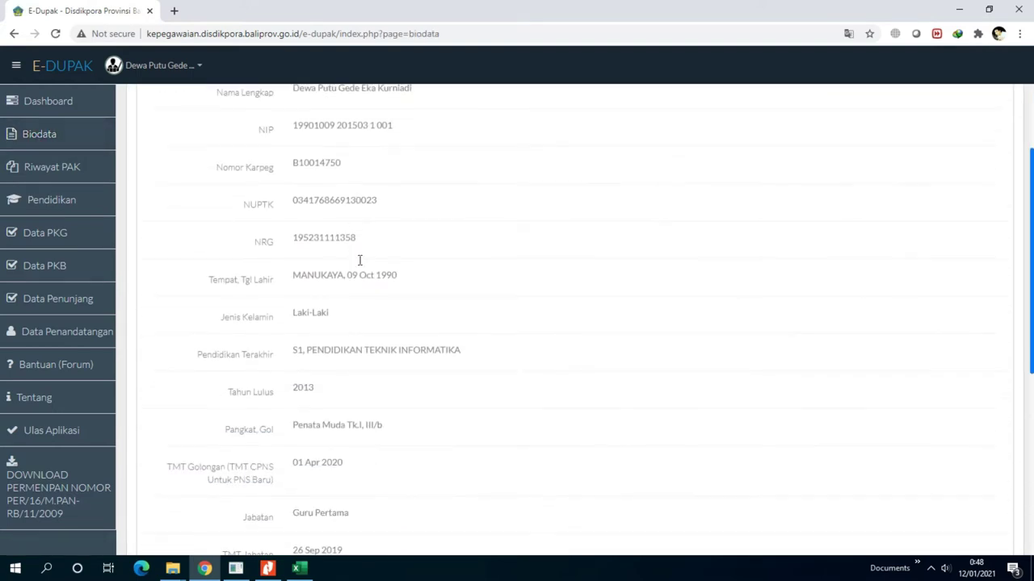
{"action": "scroll", "coordinate": [150, 266], "scroll_direction": "up", "scroll_amount": 8}
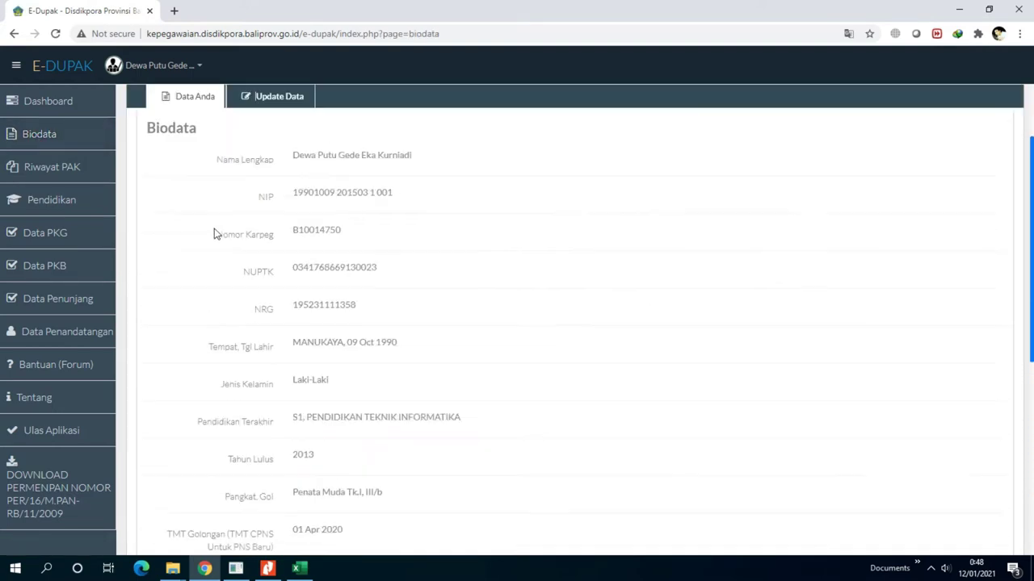
Start a 2020 Pembelajaran/Bimbingan entry under Data PKG and set Jumlah Jam Mengajar (JM) to 30.
{"action": "left_click", "coordinate": [59, 231]}
{"action": "left_click", "coordinate": [61, 172]}
{"action": "left_click", "coordinate": [60, 291]}
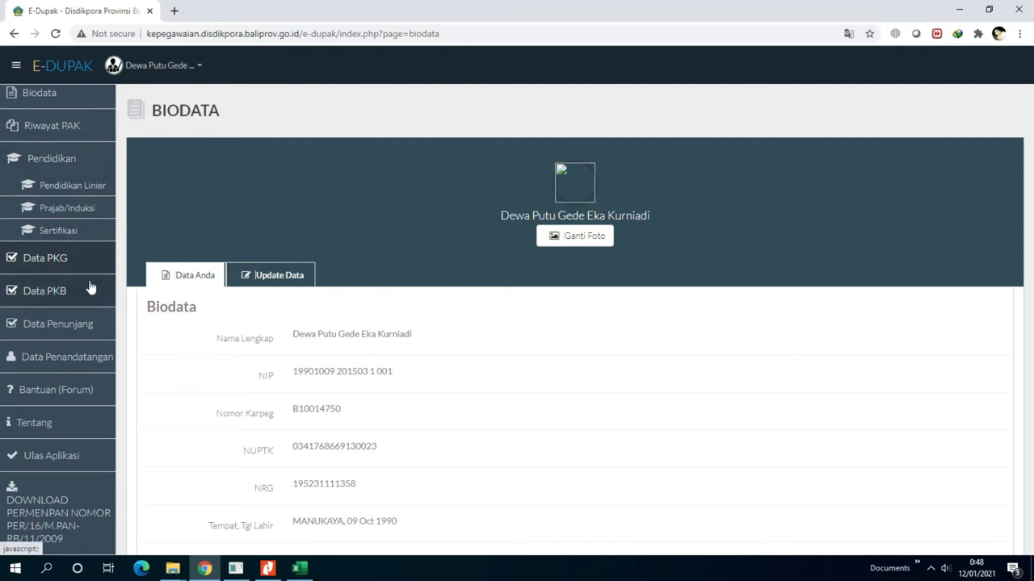
{"action": "left_click", "coordinate": [59, 258]}
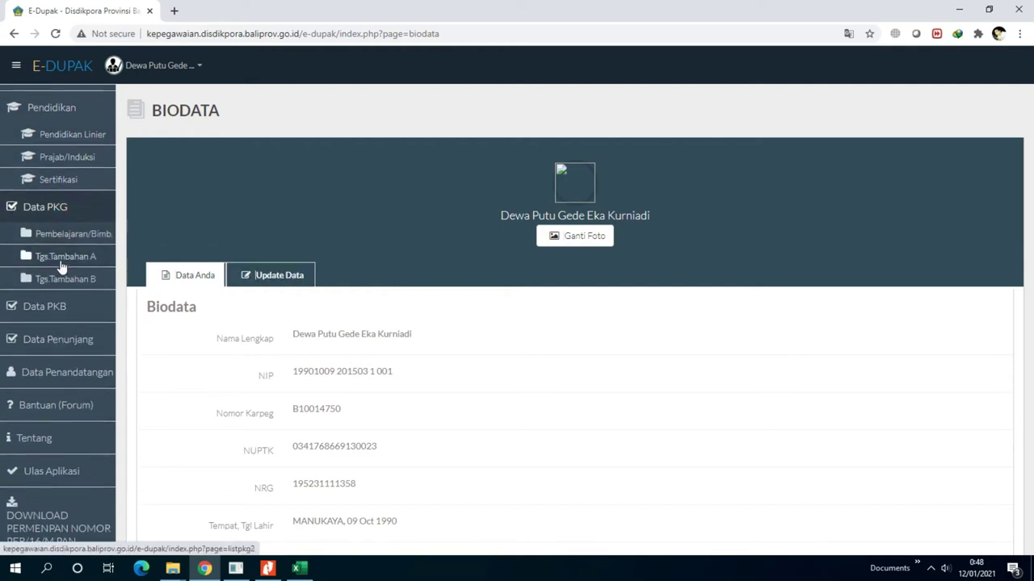
{"action": "left_click", "coordinate": [77, 218]}
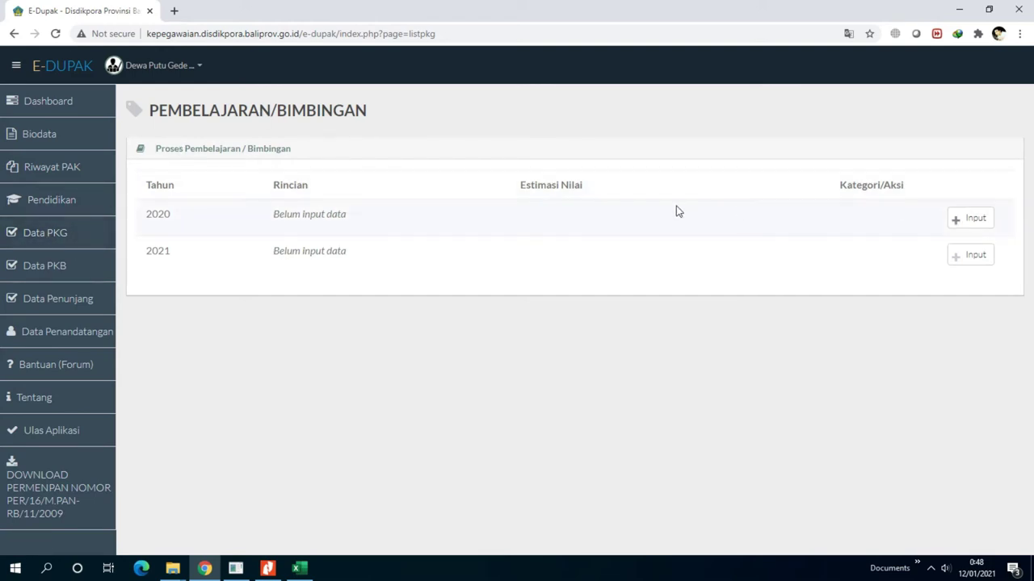
{"action": "left_click_drag", "start_coordinate": [147, 214], "coordinate": [172, 219]}
{"action": "left_click", "coordinate": [969, 222]}
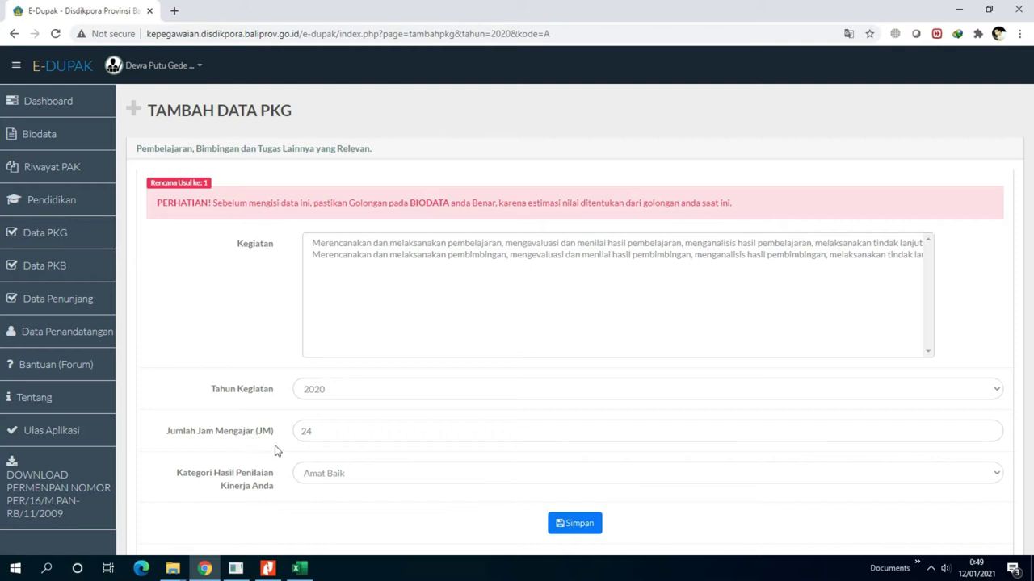
{"action": "double_click", "coordinate": [308, 430]}
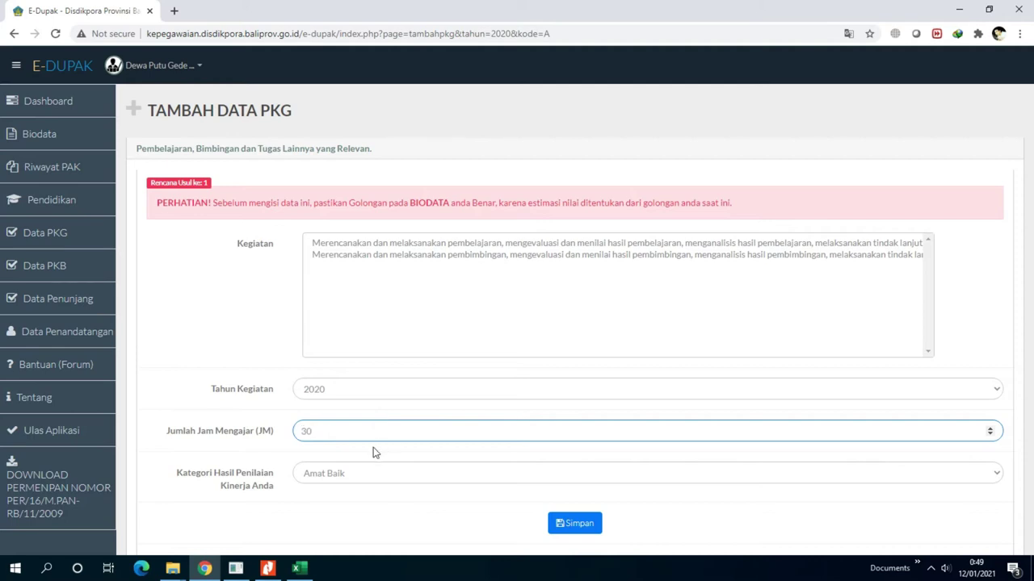
Set Jumlah Jam Mengajar (JM) to 30 and Kategori Hasil Penilaian Kinerja Anda to Baik.
{"action": "type", "text": "30"}
{"action": "left_click", "coordinate": [192, 391]}
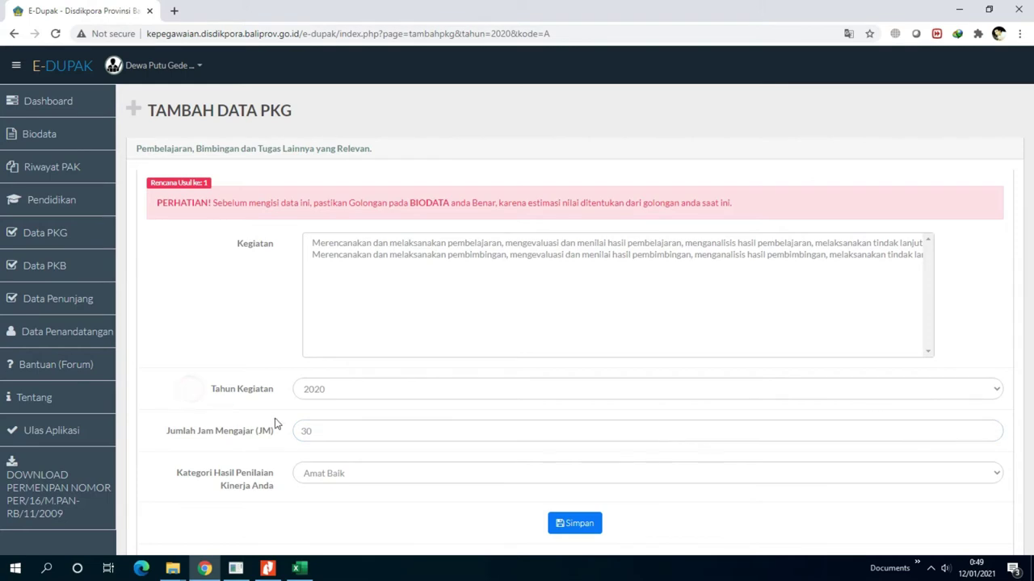
{"action": "left_click", "coordinate": [343, 475]}
{"action": "left_click", "coordinate": [334, 501]}
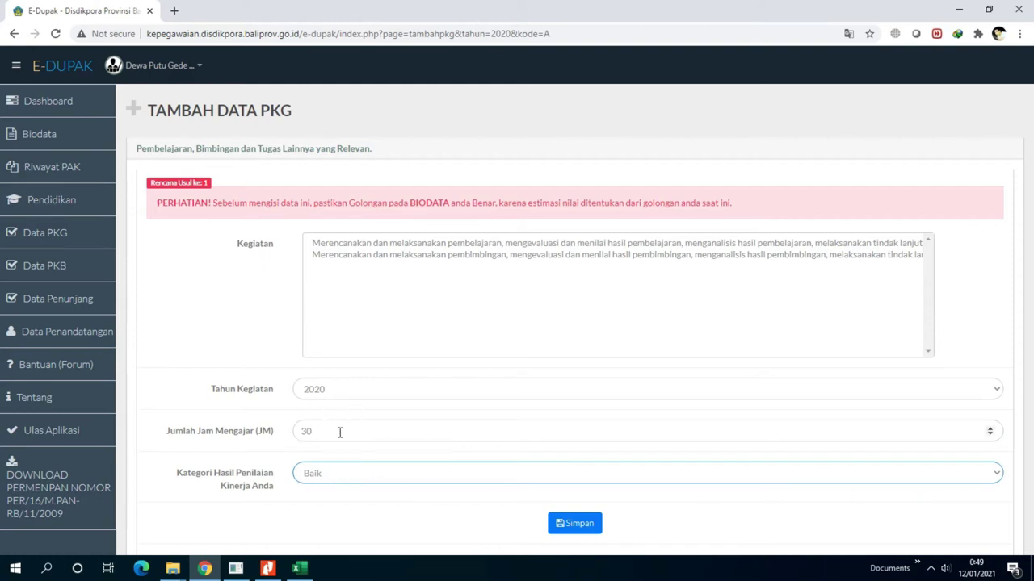
Select the pembelajaran activity under Kegiatan and save the 2020 PKG entry.
{"action": "scroll", "coordinate": [1030, 442], "scroll_direction": "down", "scroll_amount": 2}
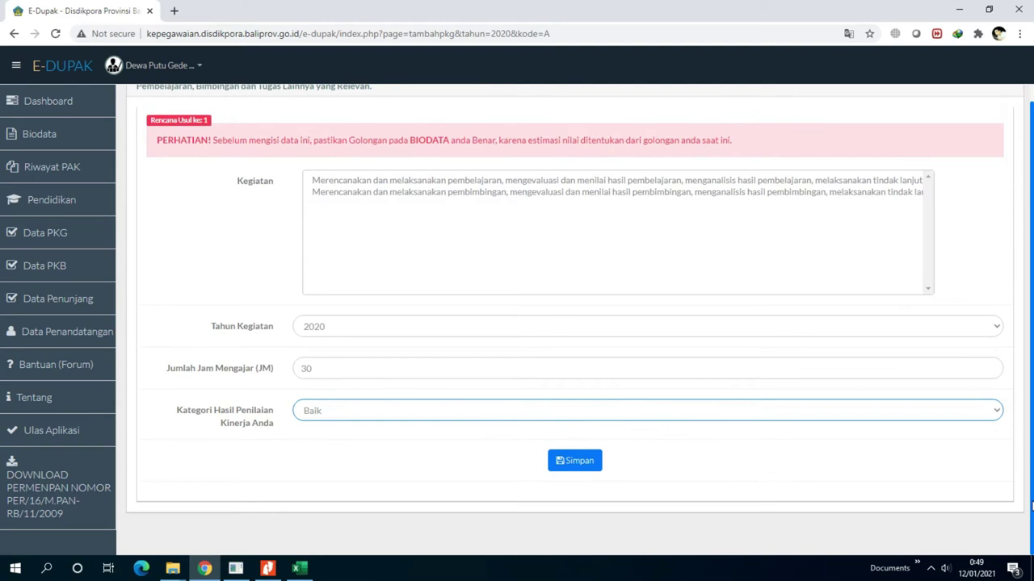
{"action": "scroll", "coordinate": [1022, 352], "scroll_direction": "up", "scroll_amount": 2}
{"action": "scroll", "coordinate": [1020, 415], "scroll_direction": "down", "scroll_amount": 1}
{"action": "left_click", "coordinate": [580, 507]}
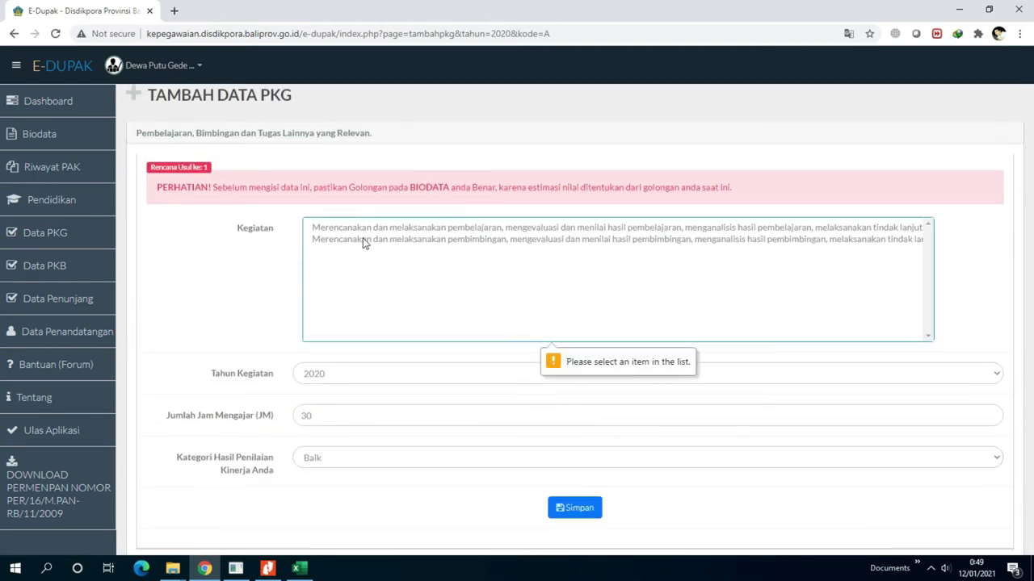
{"action": "left_click", "coordinate": [511, 230]}
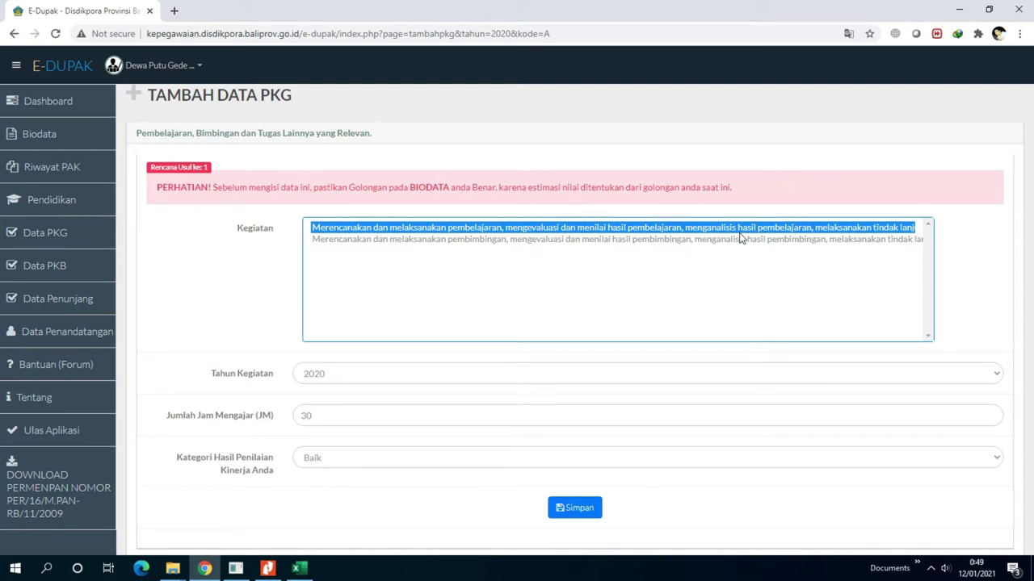
{"action": "left_click", "coordinate": [570, 507]}
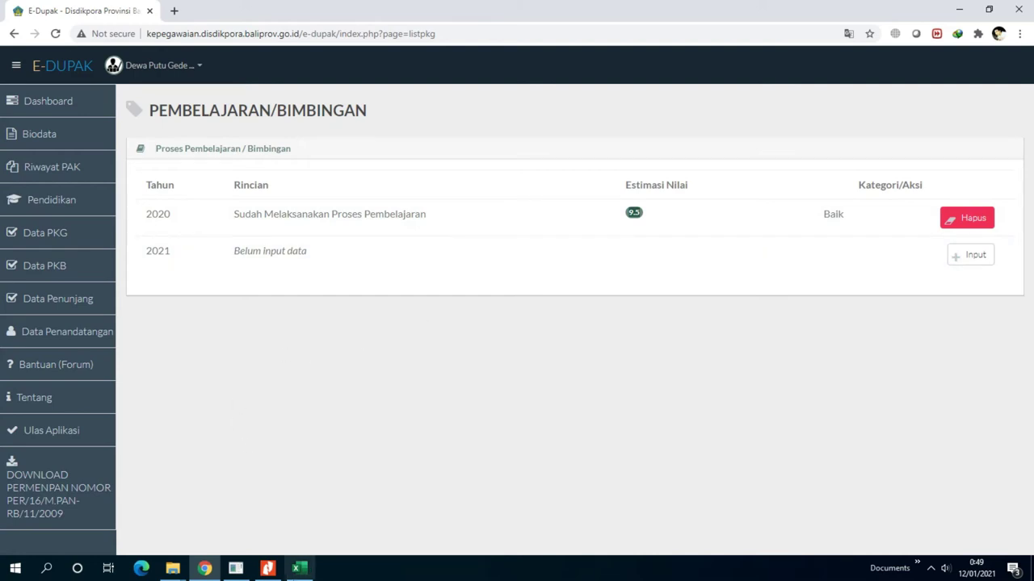
Switch to the PKG DEV 2020 workbook in Excel, examine the credit calculation on sheet GOL-3B, and return to E-DUPAK.
{"action": "left_click", "coordinate": [298, 568]}
{"action": "left_click", "coordinate": [388, 363]}
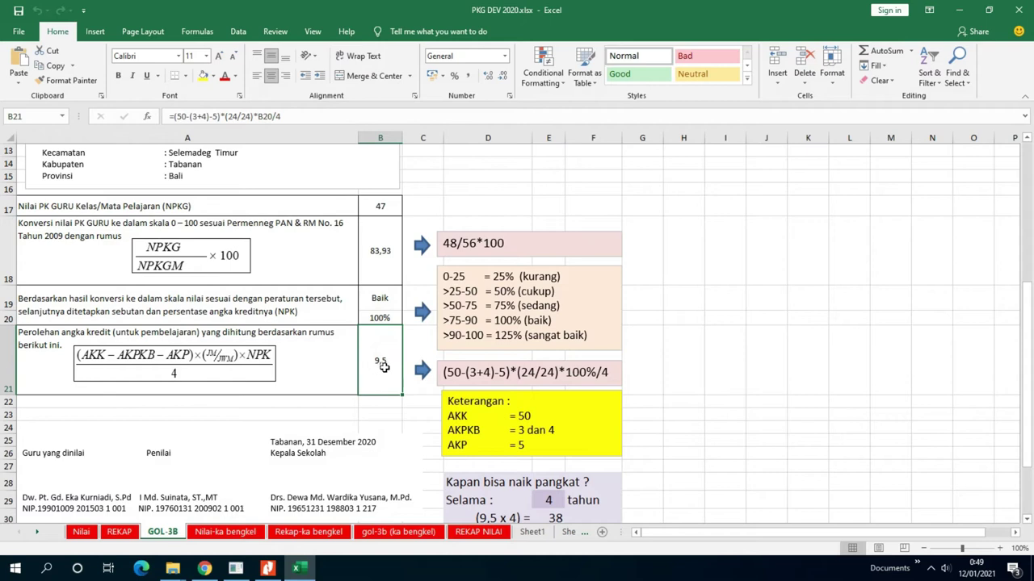
{"action": "scroll", "coordinate": [210, 240], "scroll_direction": "up", "scroll_amount": 5}
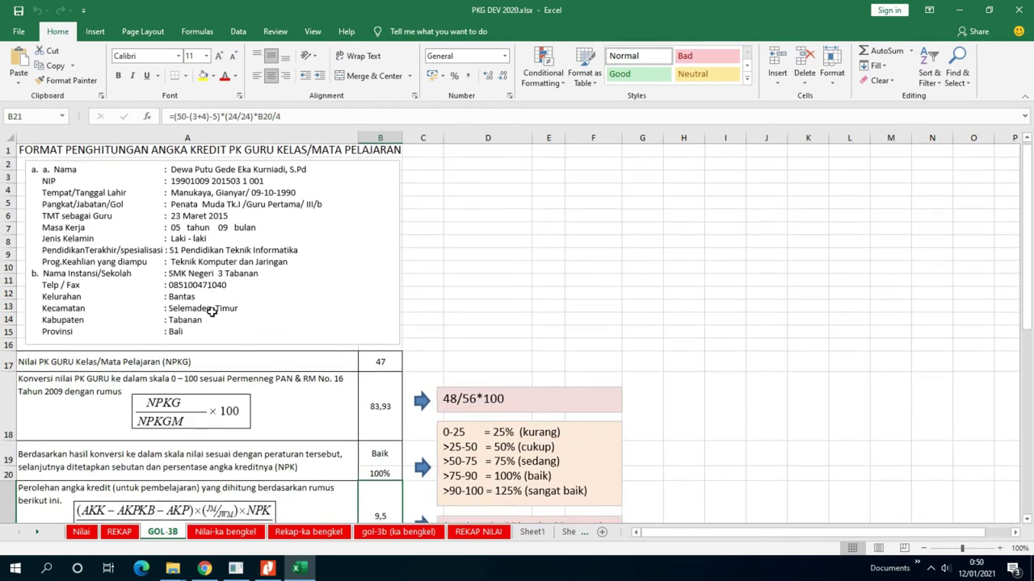
{"action": "scroll", "coordinate": [242, 275], "scroll_direction": "down", "scroll_amount": 4}
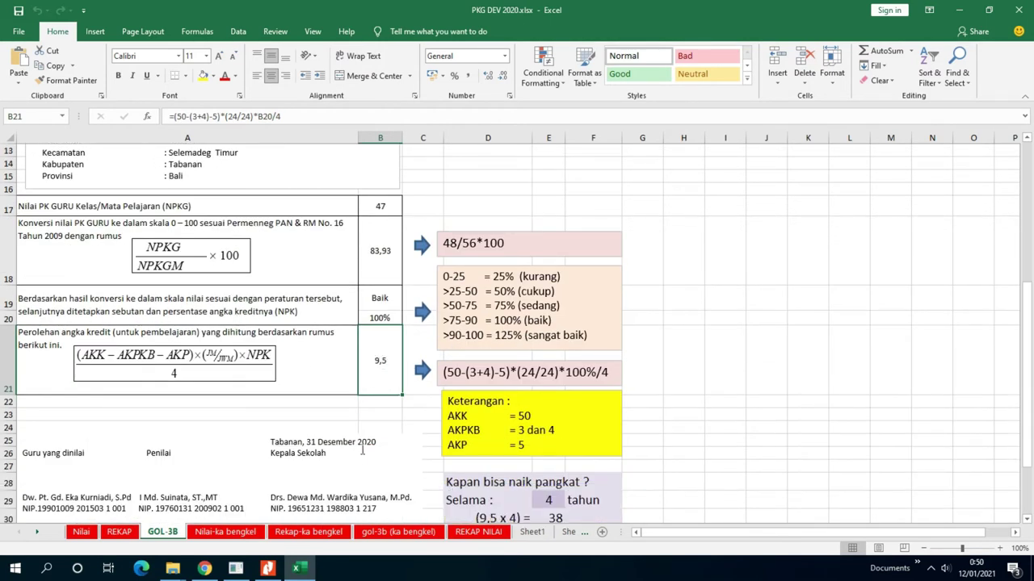
{"action": "left_click", "coordinate": [958, 9]}
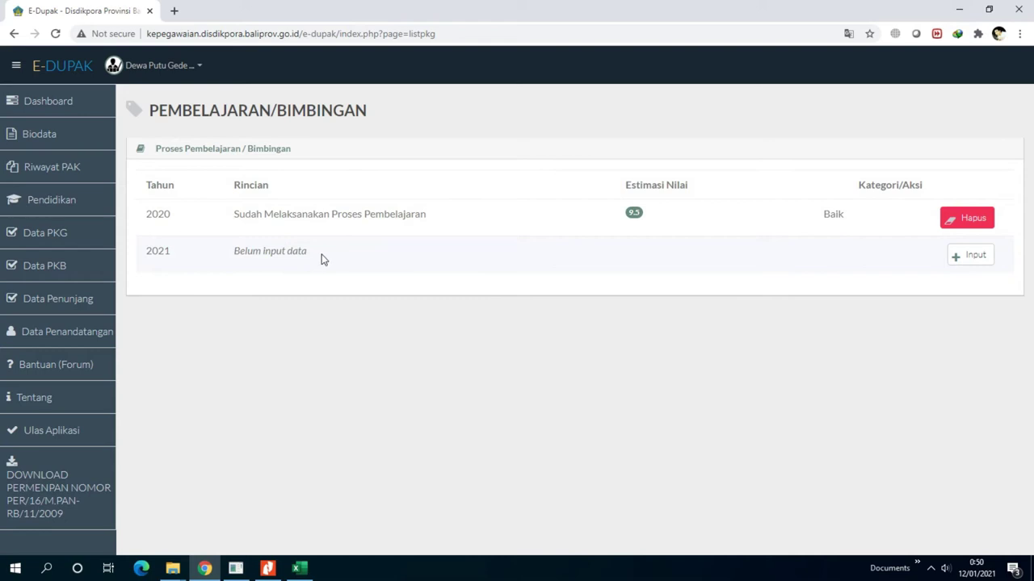
Start a new PD/PI/KI entry under Data PKB and set Tahun Kegiatan to 2020.
{"action": "left_click", "coordinate": [58, 272]}
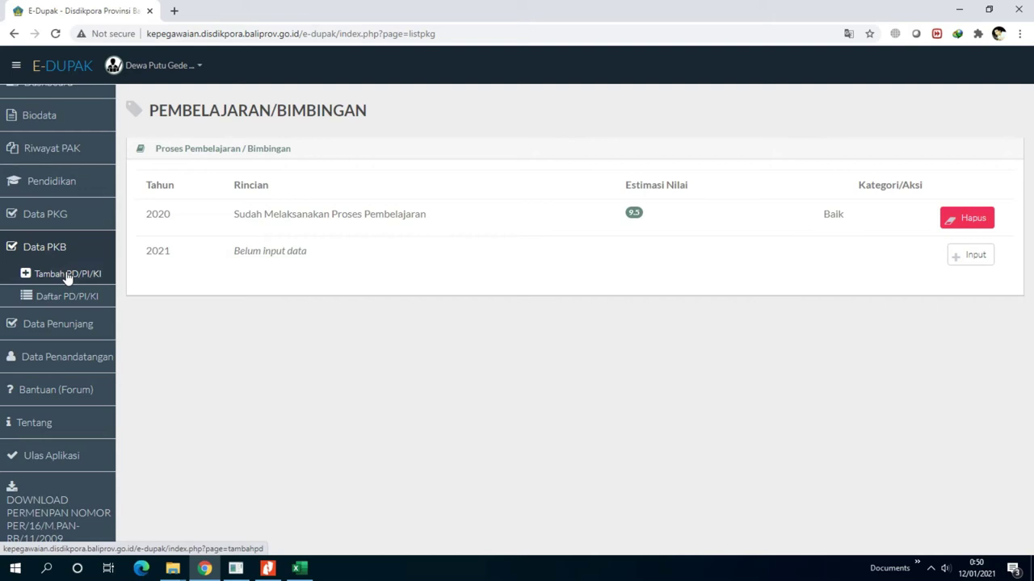
{"action": "left_click", "coordinate": [79, 278]}
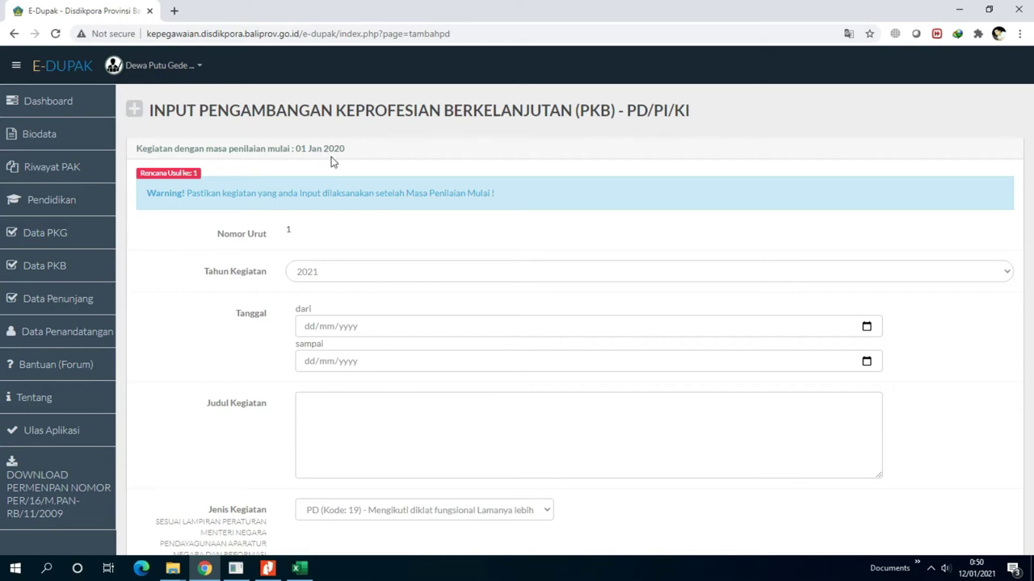
{"action": "scroll", "coordinate": [331, 162], "scroll_direction": "down", "scroll_amount": 1}
{"action": "left_click", "coordinate": [311, 231]}
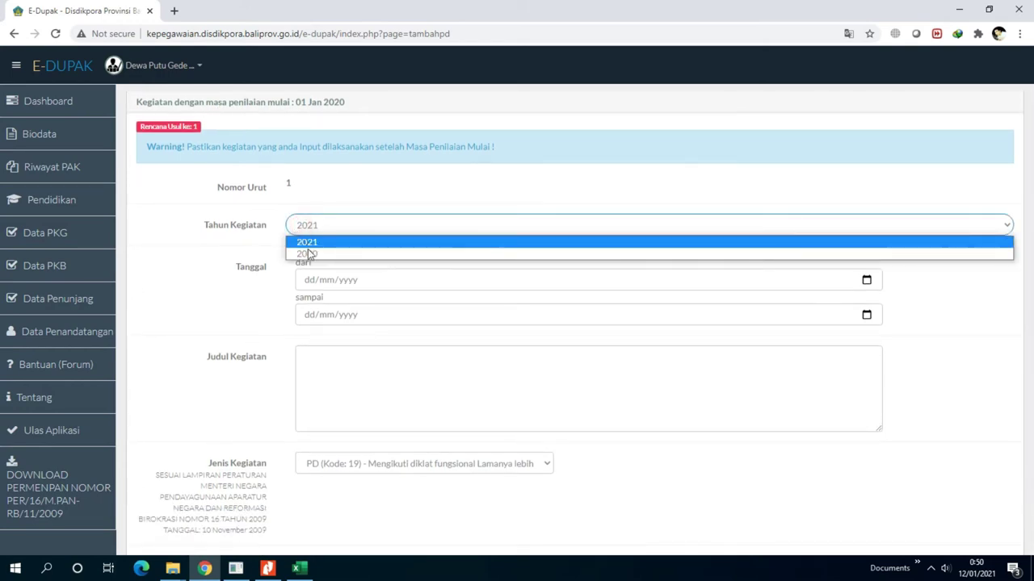
{"action": "left_click", "coordinate": [309, 254]}
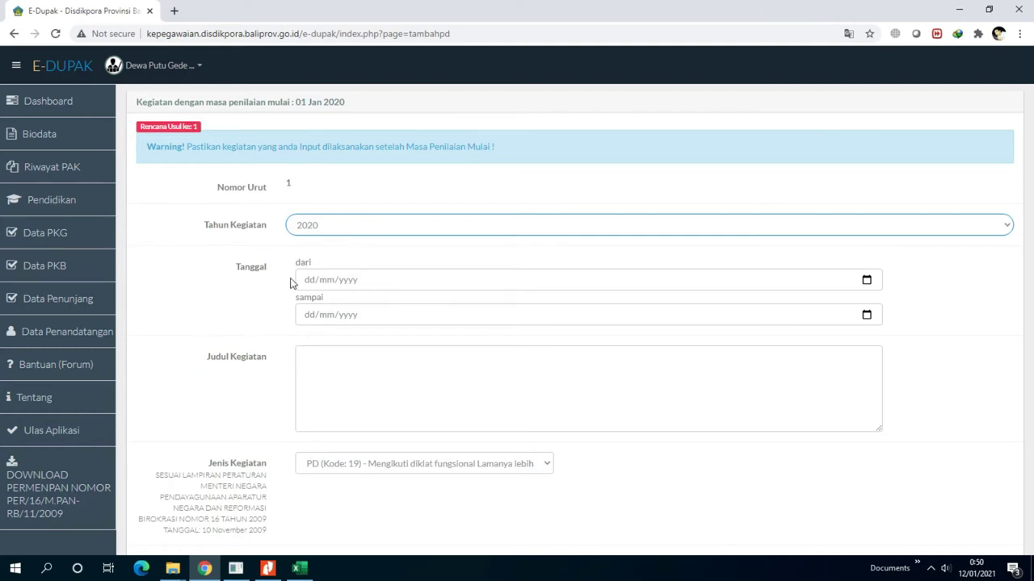
{"action": "scroll", "coordinate": [377, 383], "scroll_direction": "down", "scroll_amount": 2}
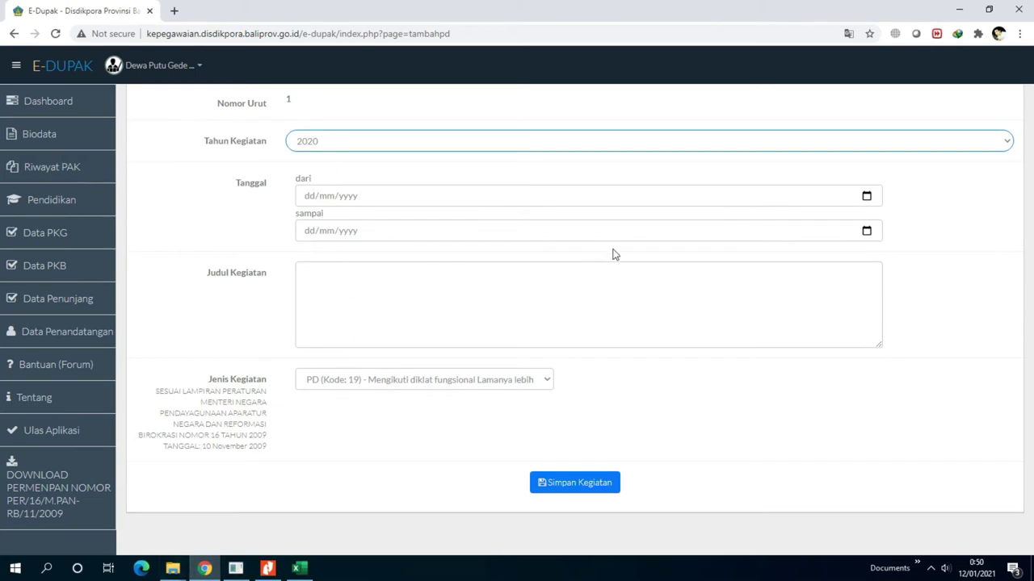
{"action": "scroll", "coordinate": [417, 279], "scroll_direction": "up", "scroll_amount": 1}
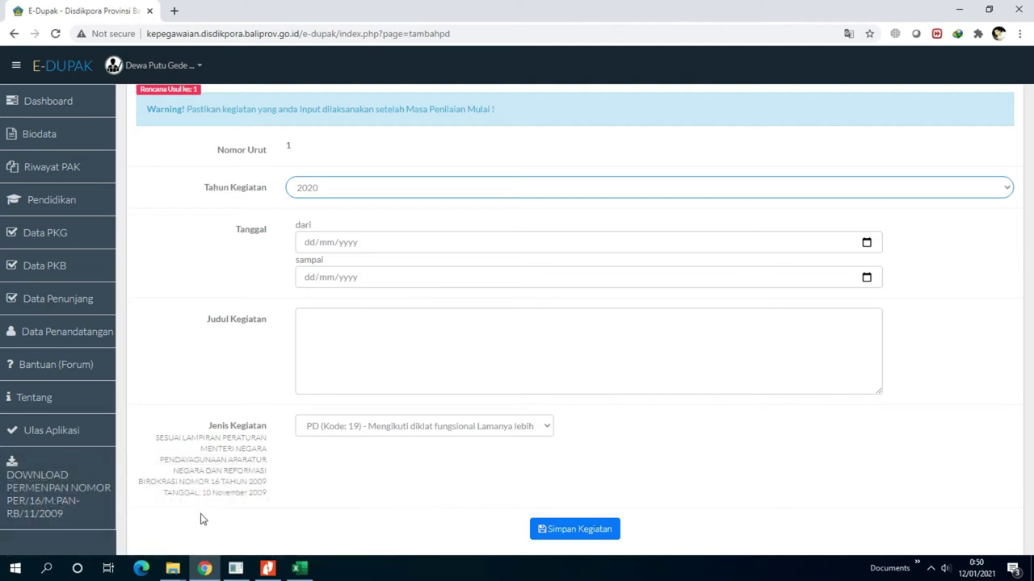
Switch to File Explorer and open the certificate 1.pdf from Sertifikat 2020 > dengan JP on Local Disk (D:).
{"action": "left_click", "coordinate": [172, 568]}
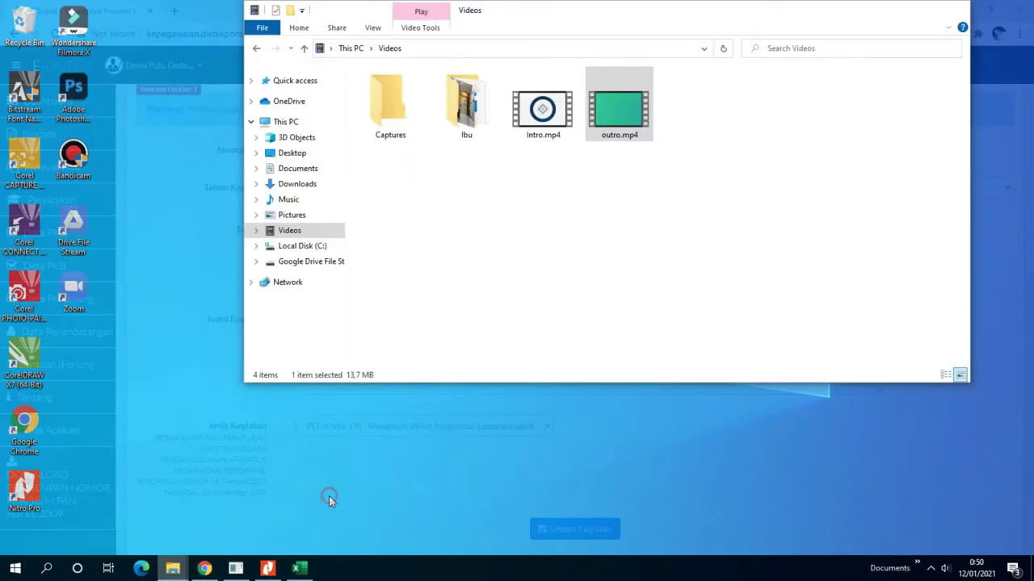
{"action": "left_click", "coordinate": [329, 500]}
{"action": "left_click", "coordinate": [305, 263]}
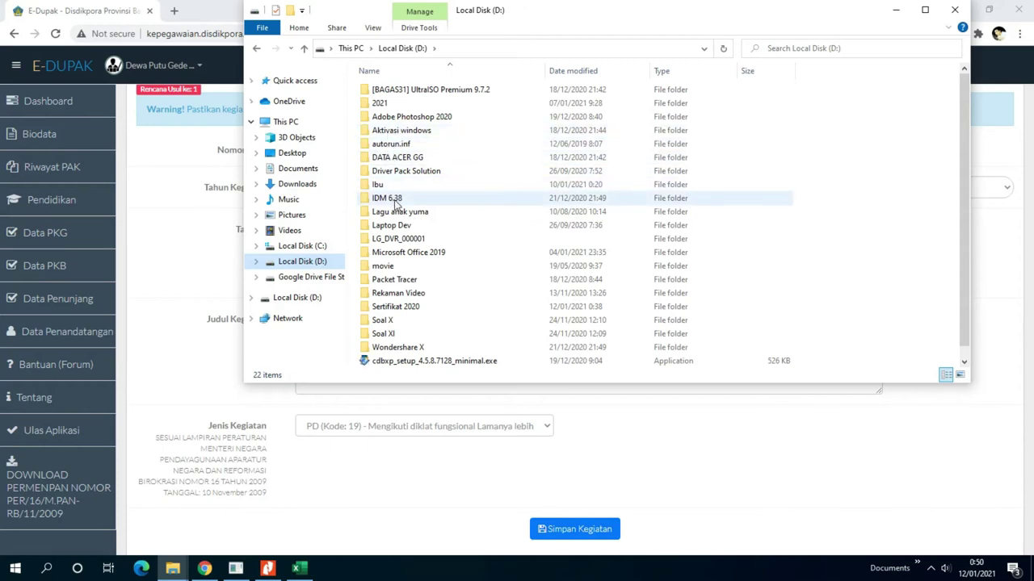
{"action": "left_click", "coordinate": [395, 308]}
{"action": "double_click", "coordinate": [396, 307]}
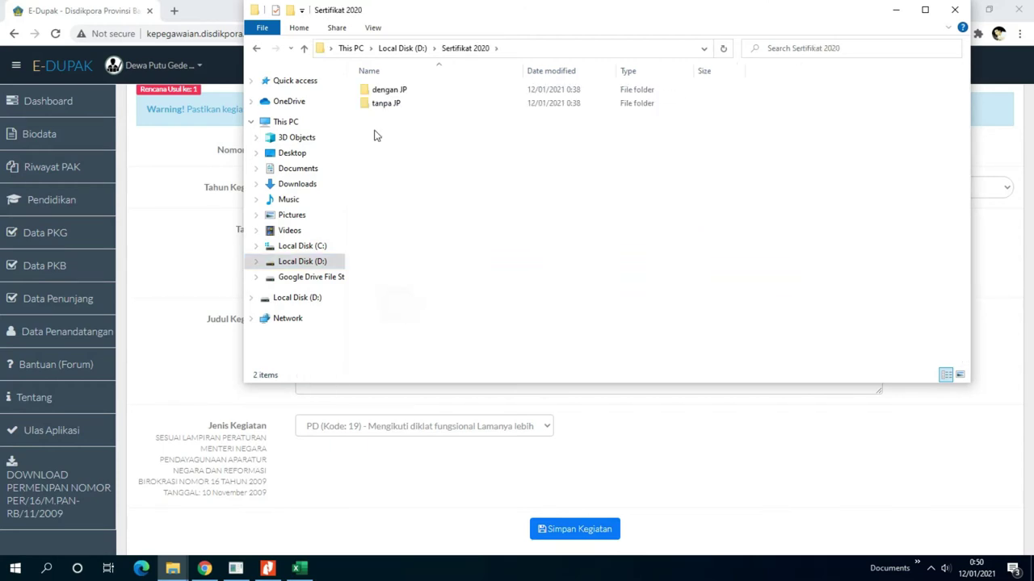
{"action": "double_click", "coordinate": [387, 91]}
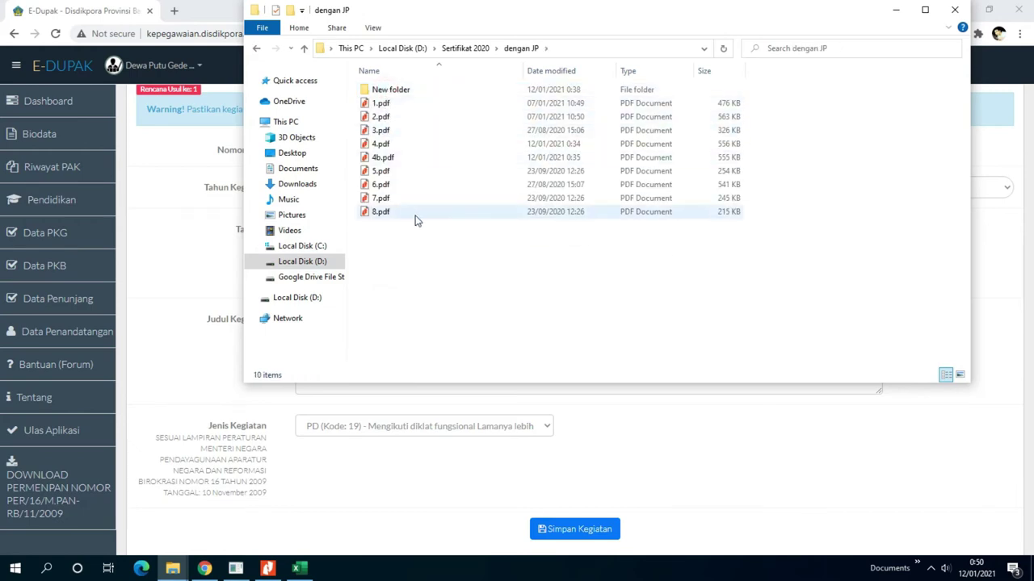
{"action": "left_click", "coordinate": [388, 104]}
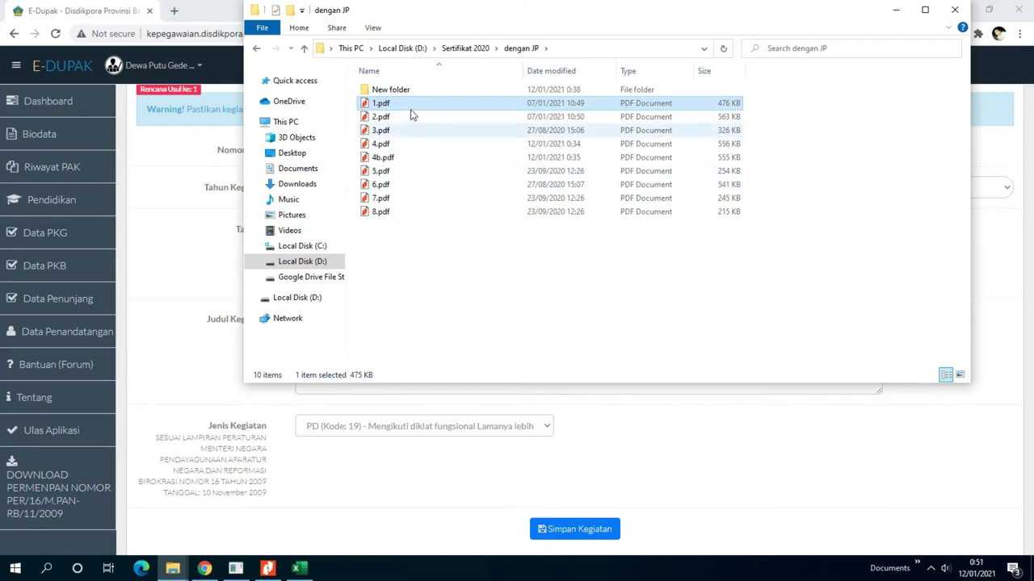
{"action": "double_click", "coordinate": [403, 104]}
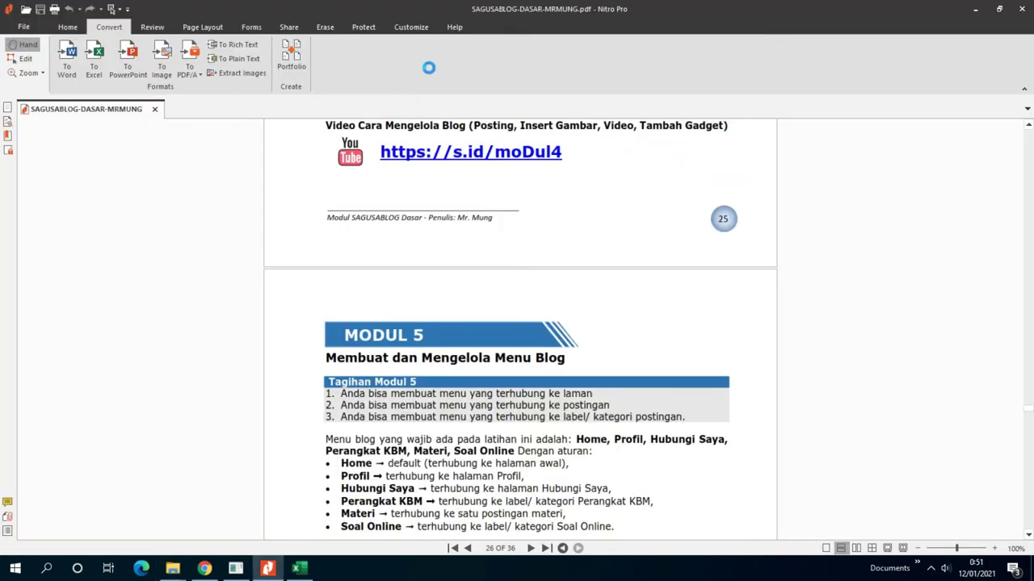
Examine the certificate's training title, dates and total teaching hours against the fields of the PKB form.
{"action": "scroll", "coordinate": [426, 249], "scroll_direction": "down", "scroll_amount": 1}
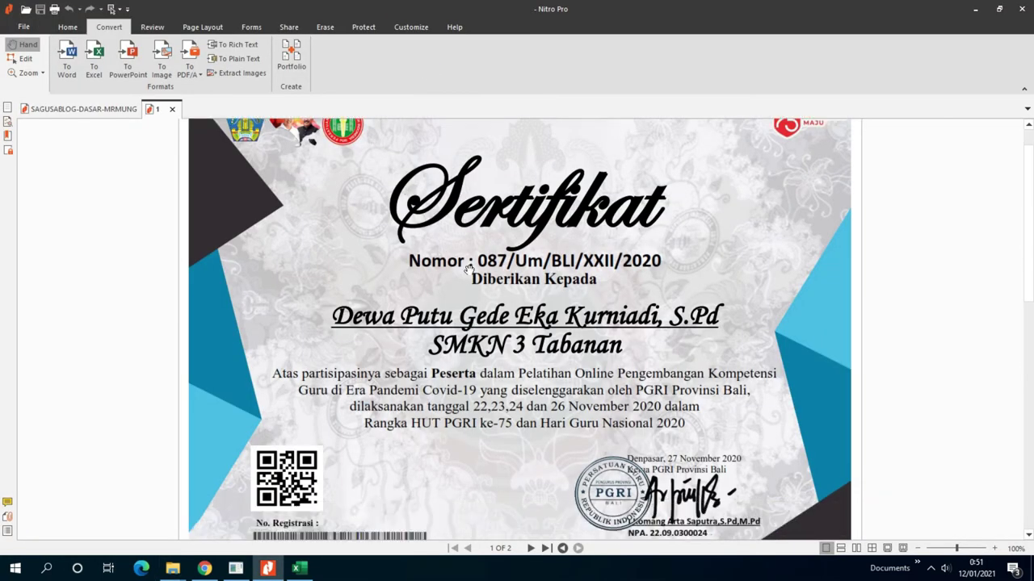
{"action": "scroll", "coordinate": [422, 340], "scroll_direction": "down", "scroll_amount": 10}
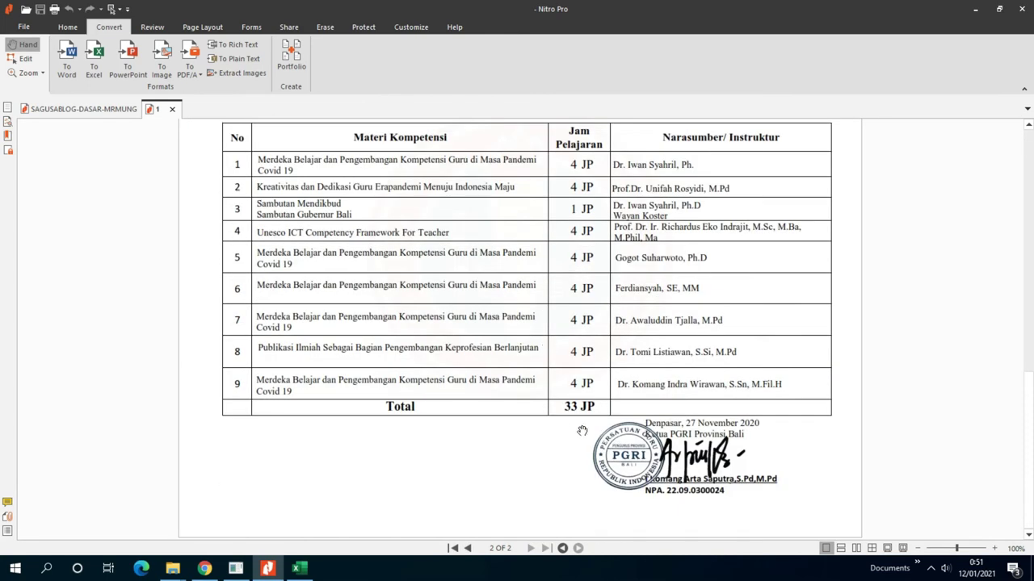
{"action": "scroll", "coordinate": [598, 351], "scroll_direction": "up", "scroll_amount": 11}
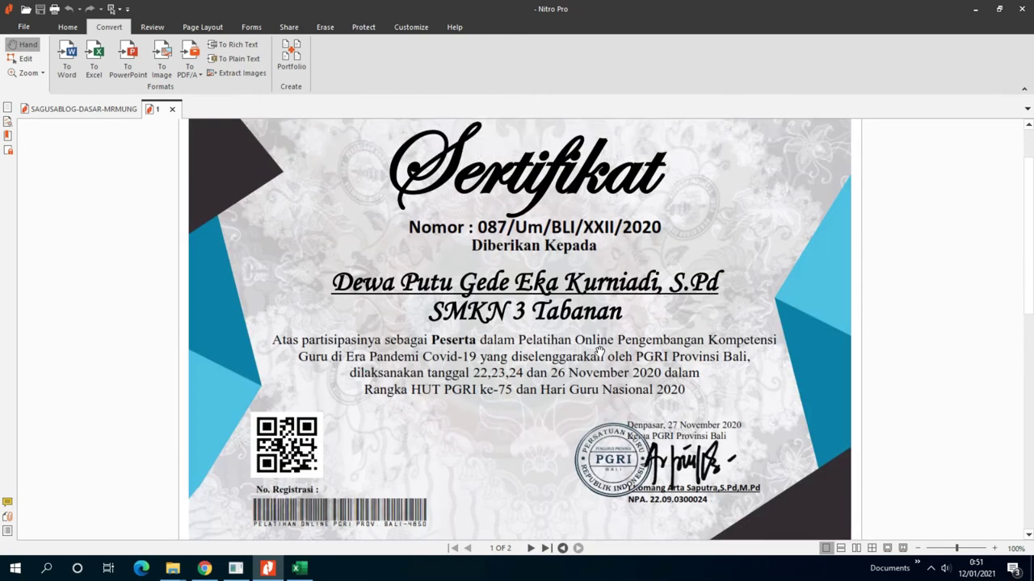
{"action": "left_click", "coordinate": [204, 568]}
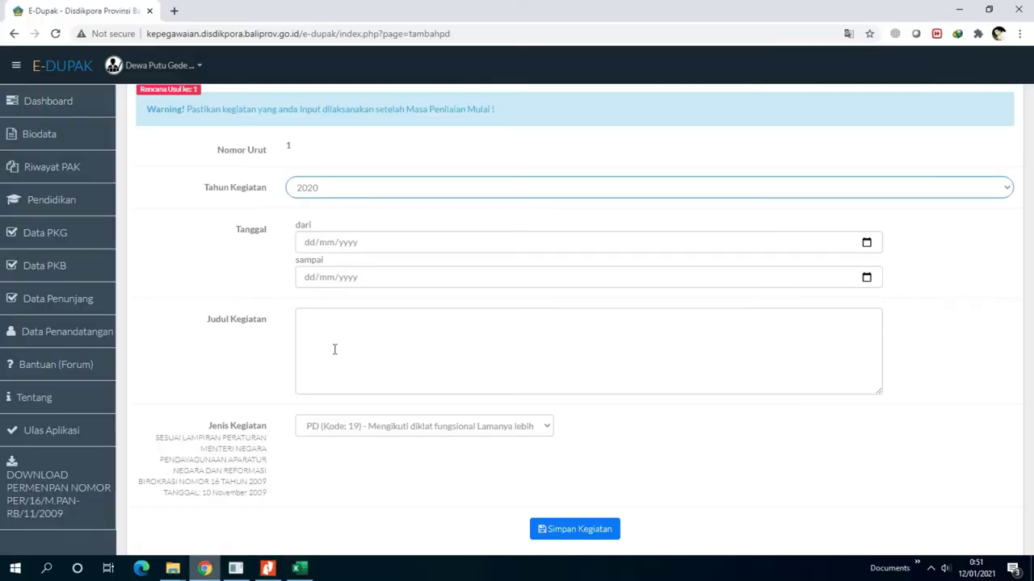
{"action": "left_click", "coordinate": [214, 566]}
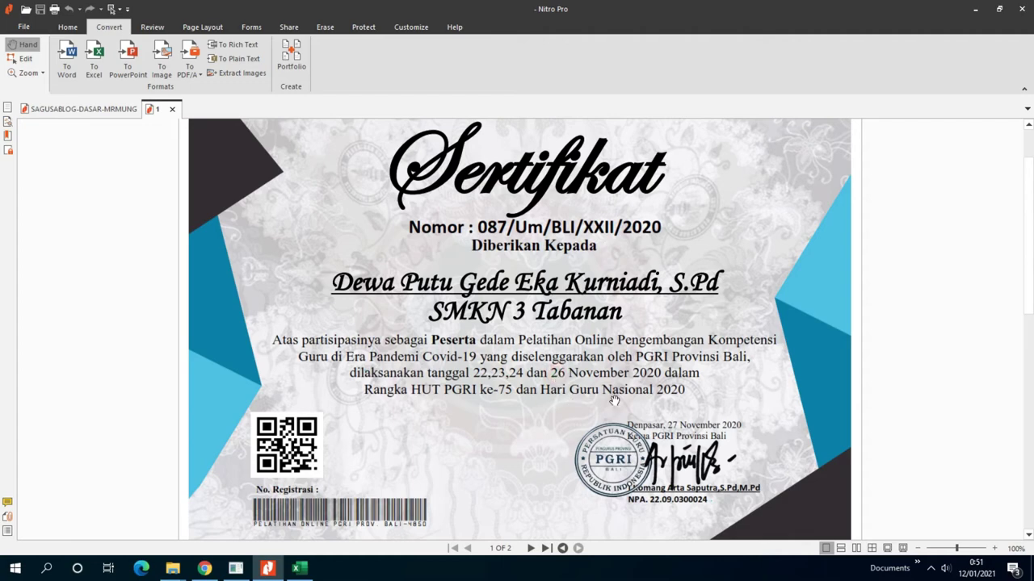
{"action": "left_click", "coordinate": [975, 10]}
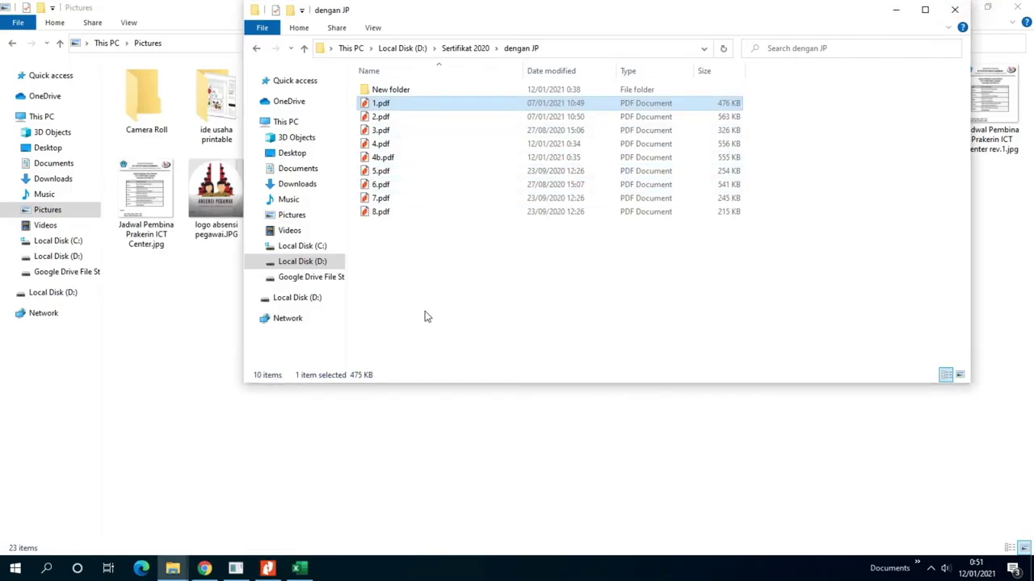
{"action": "left_click", "coordinate": [210, 570]}
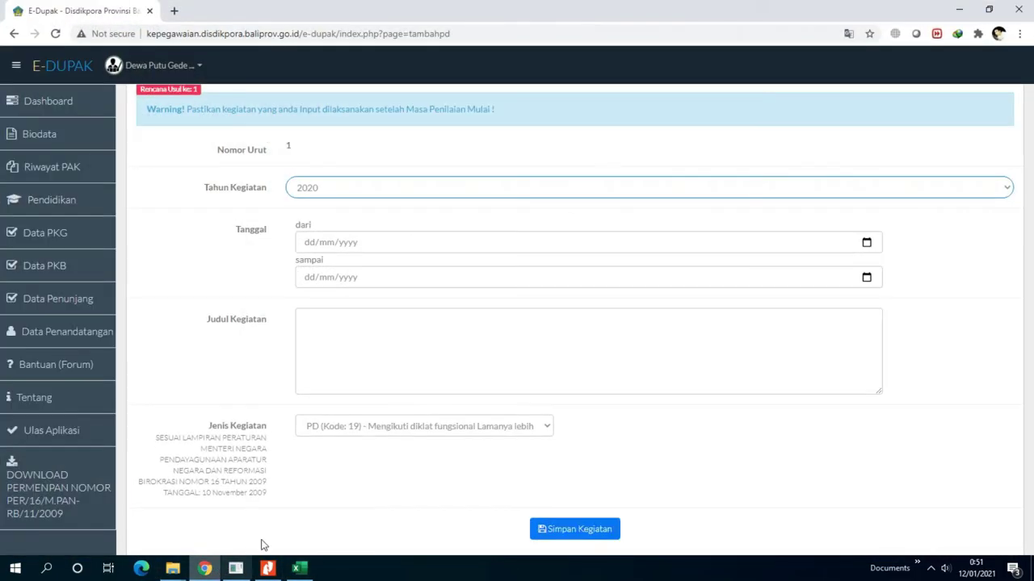
{"action": "left_click", "coordinate": [268, 570]}
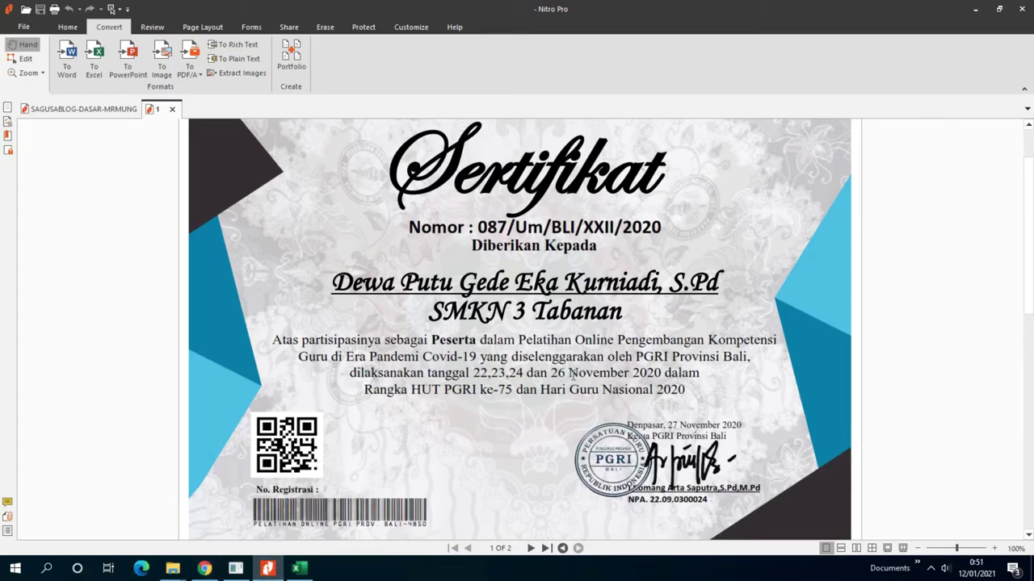
Return to E-DUPAK and set the activity's start date (dari) to 22/11/2020.
{"action": "left_click", "coordinate": [205, 568]}
{"action": "left_click", "coordinate": [333, 244]}
{"action": "left_click", "coordinate": [312, 243]}
{"action": "left_click", "coordinate": [865, 243]}
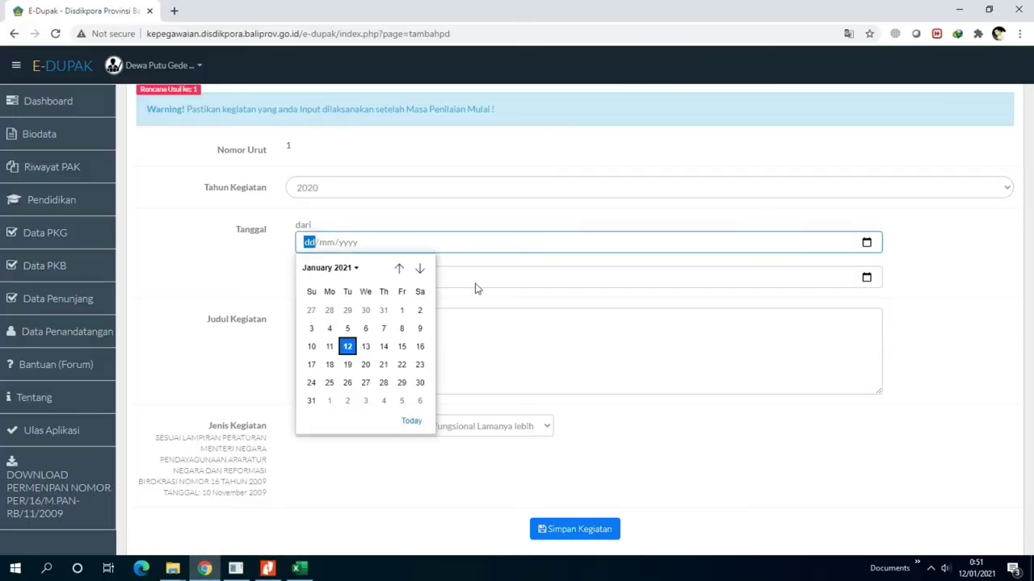
{"action": "left_click", "coordinate": [357, 269]}
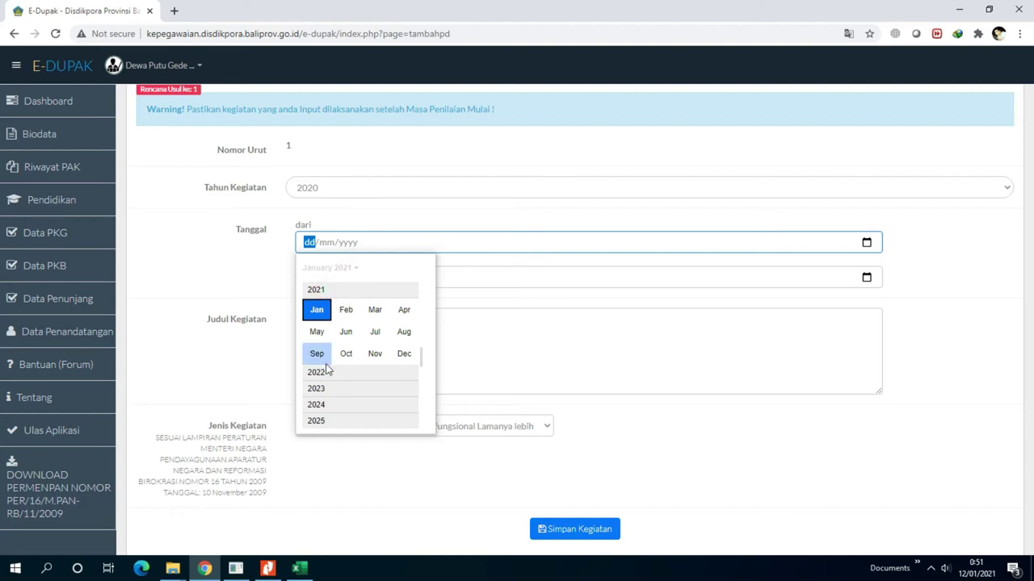
{"action": "left_click", "coordinate": [349, 268]}
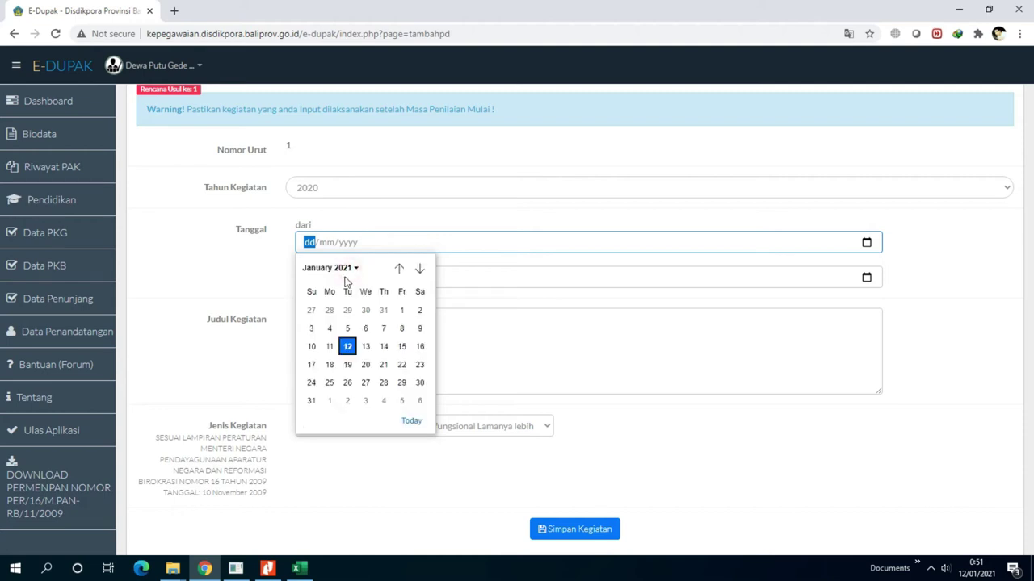
{"action": "left_click", "coordinate": [355, 267]}
{"action": "scroll", "coordinate": [347, 292], "scroll_direction": "up", "scroll_amount": 1}
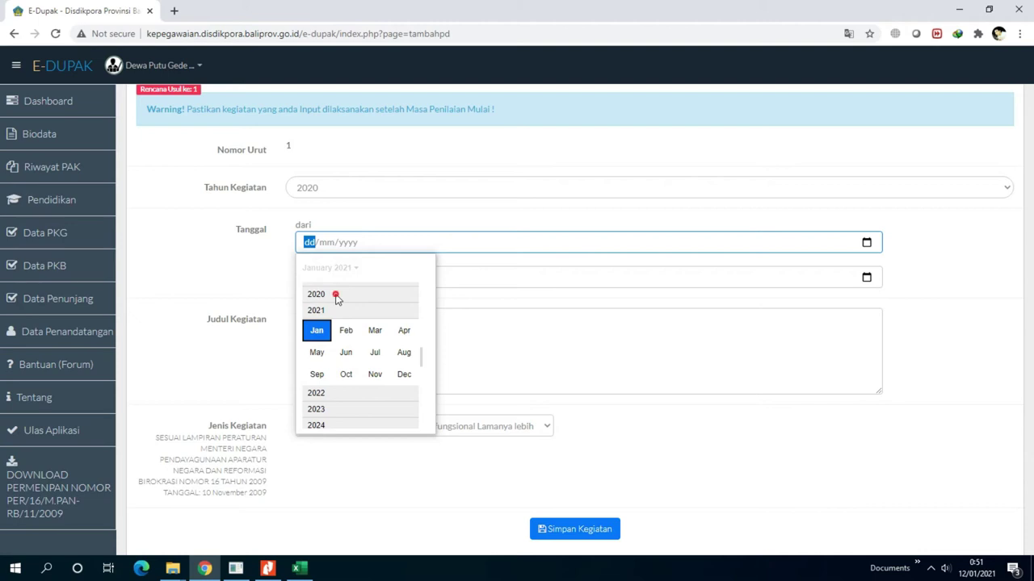
{"action": "left_click", "coordinate": [336, 291]}
{"action": "left_click", "coordinate": [375, 353]}
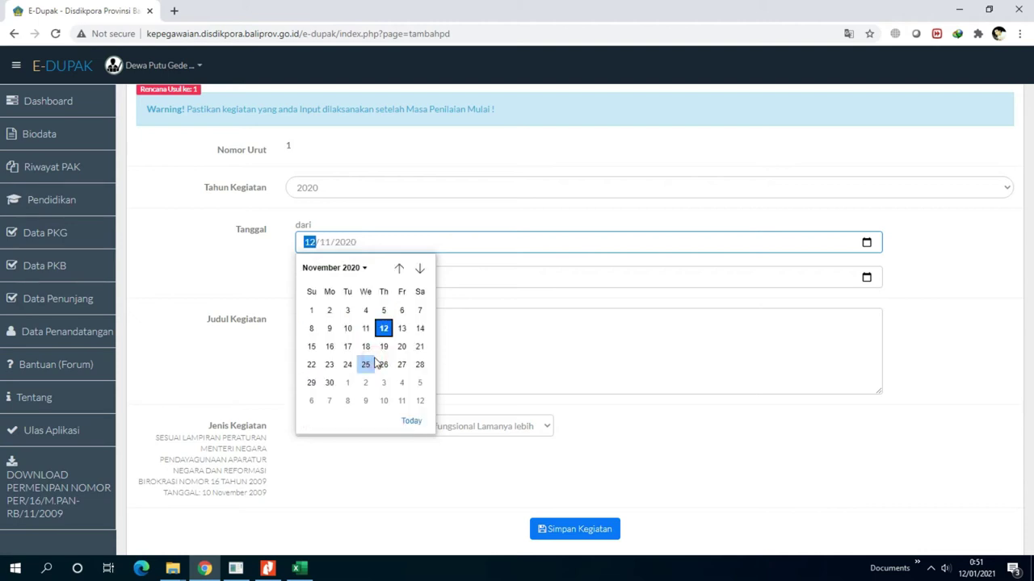
{"action": "left_click", "coordinate": [311, 365]}
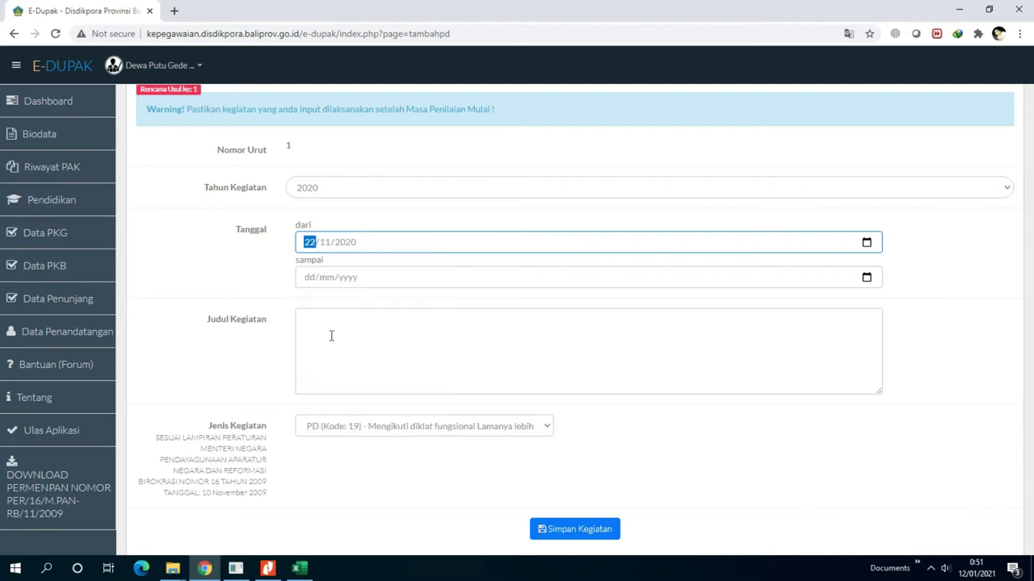
Set the activity's end date (sampai) to 26/11/2020.
{"action": "left_click", "coordinate": [546, 282]}
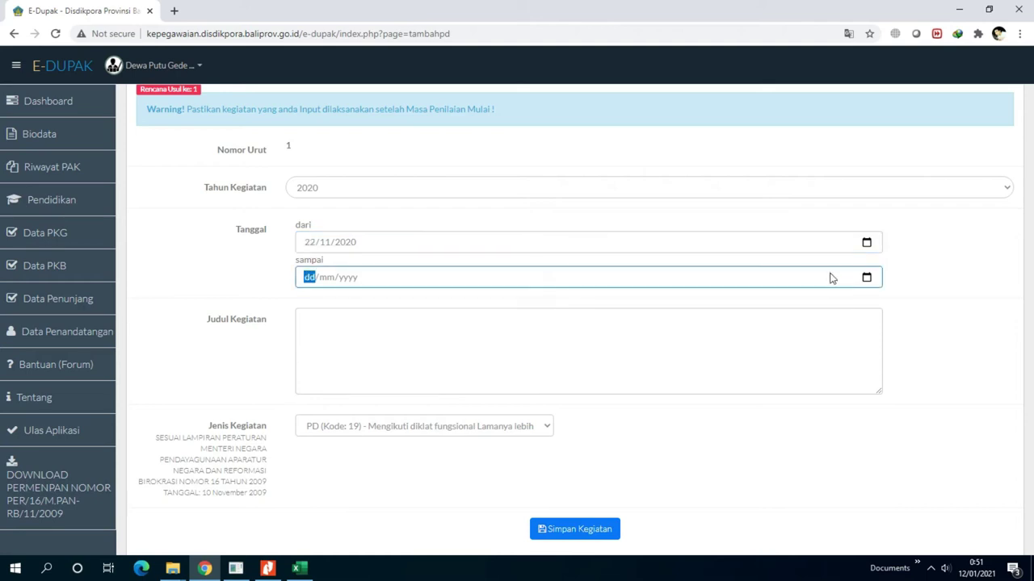
{"action": "left_click", "coordinate": [866, 276]}
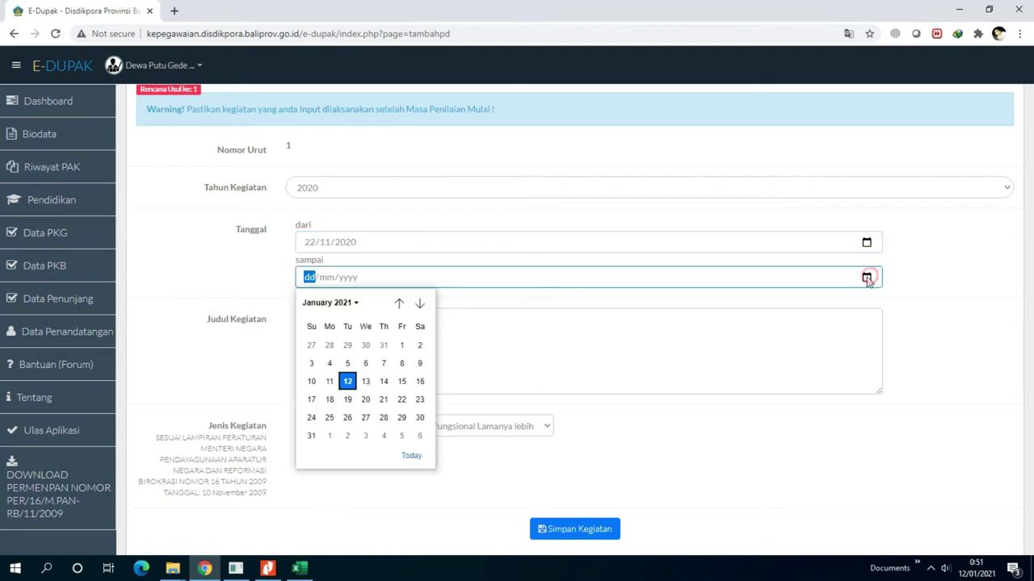
{"action": "left_click", "coordinate": [399, 303]}
{"action": "left_click", "coordinate": [399, 303]}
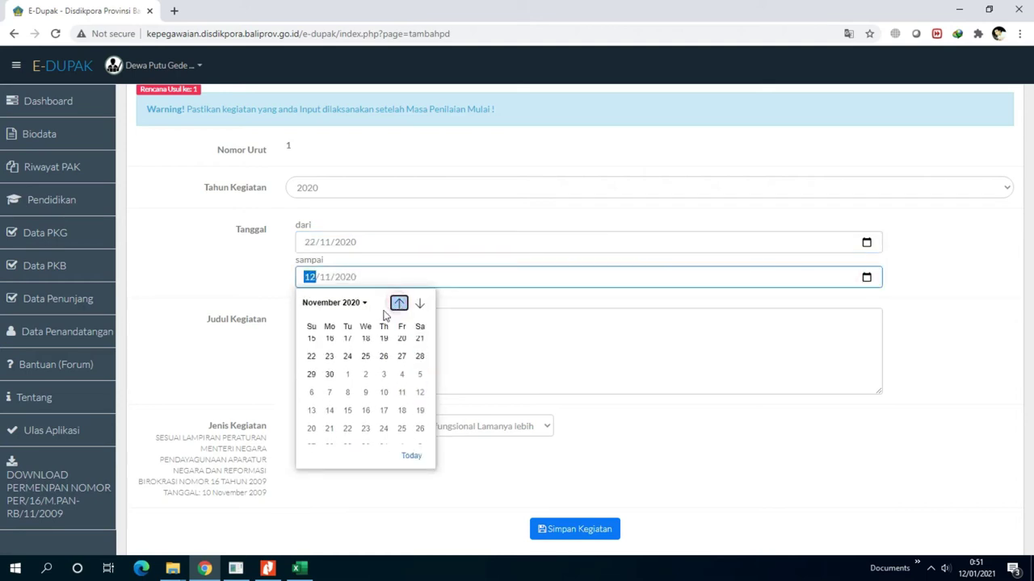
{"action": "left_click", "coordinate": [384, 399]}
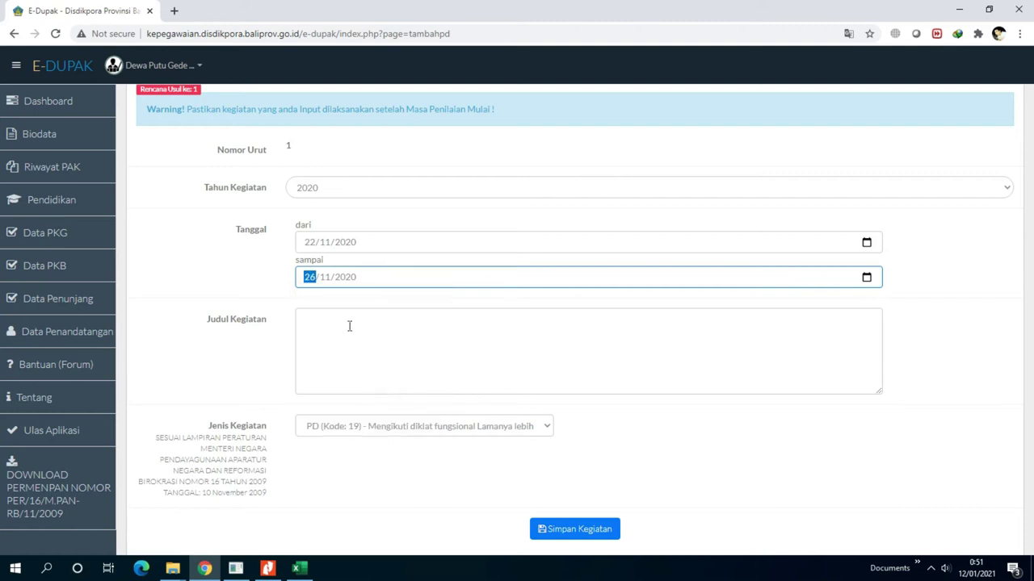
{"action": "left_click", "coordinate": [265, 280]}
Switch to Nitro Pro and copy the certificate text from "Pelatihan Online Pengembangan Kompetensi" through "PGRI Provinsi Bali".
{"action": "left_click", "coordinate": [318, 325]}
{"action": "left_click", "coordinate": [268, 569]}
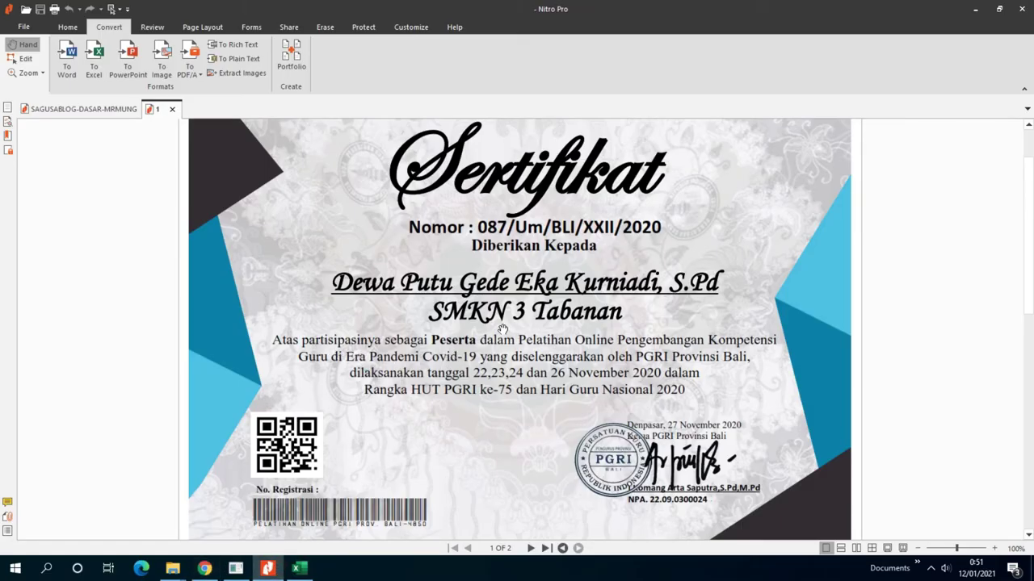
{"action": "left_click", "coordinate": [67, 28]}
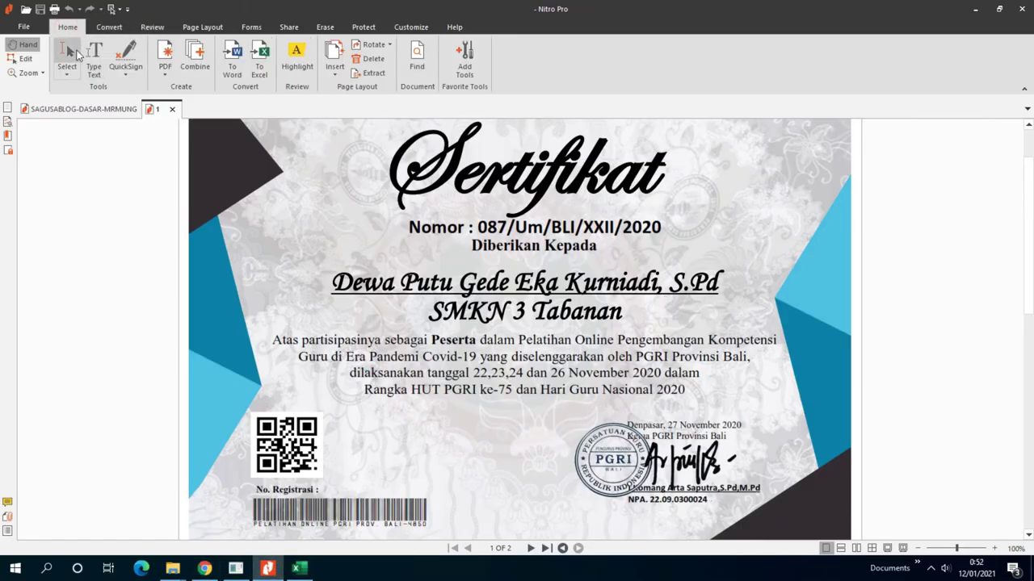
{"action": "left_click", "coordinate": [67, 55]}
{"action": "left_click_drag", "start_coordinate": [521, 343], "coordinate": [746, 365]}
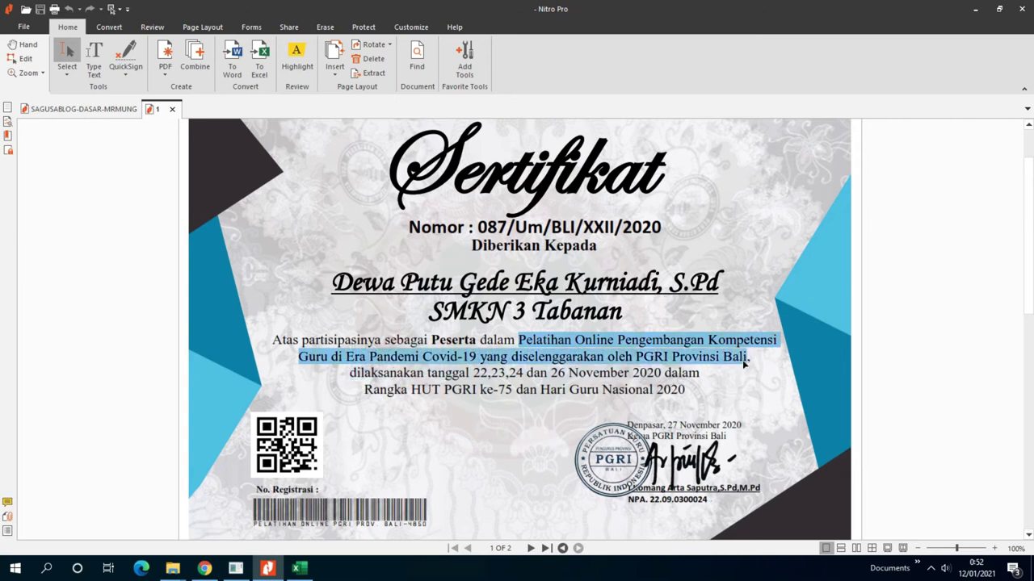
{"action": "right_click", "coordinate": [541, 357]}
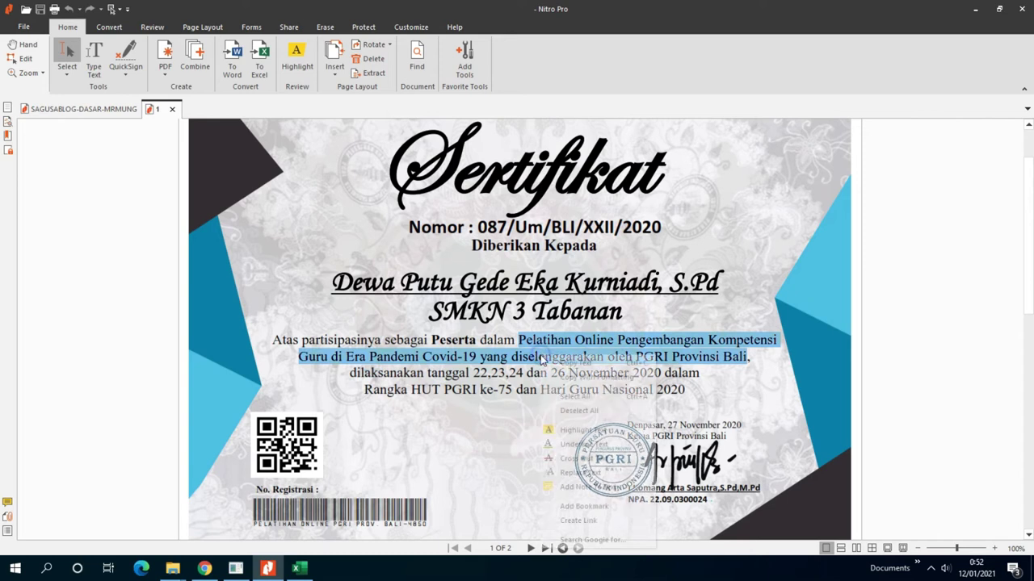
{"action": "left_click", "coordinate": [563, 364]}
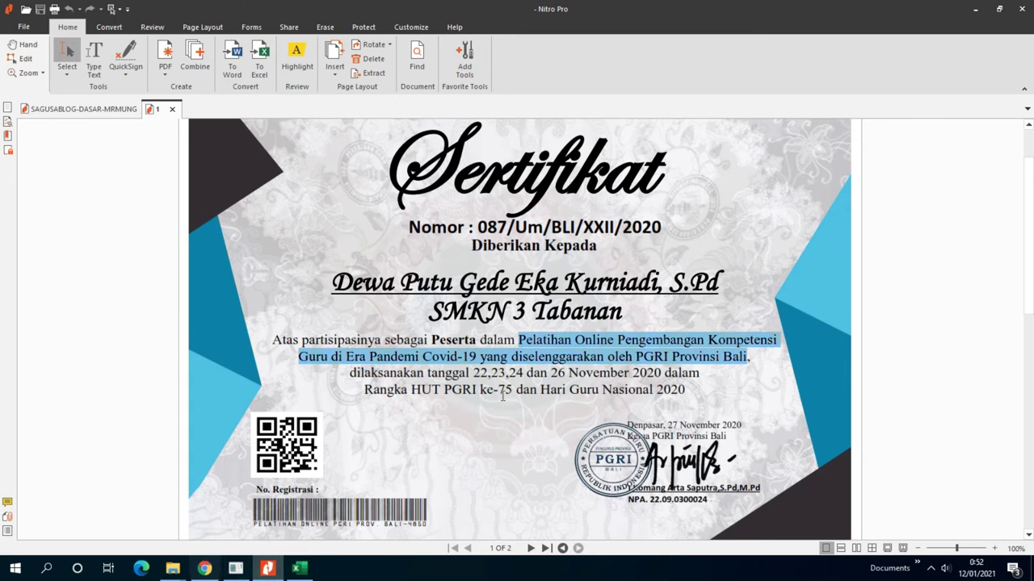
{"action": "key", "text": "End"}
{"action": "key", "text": "Home"}
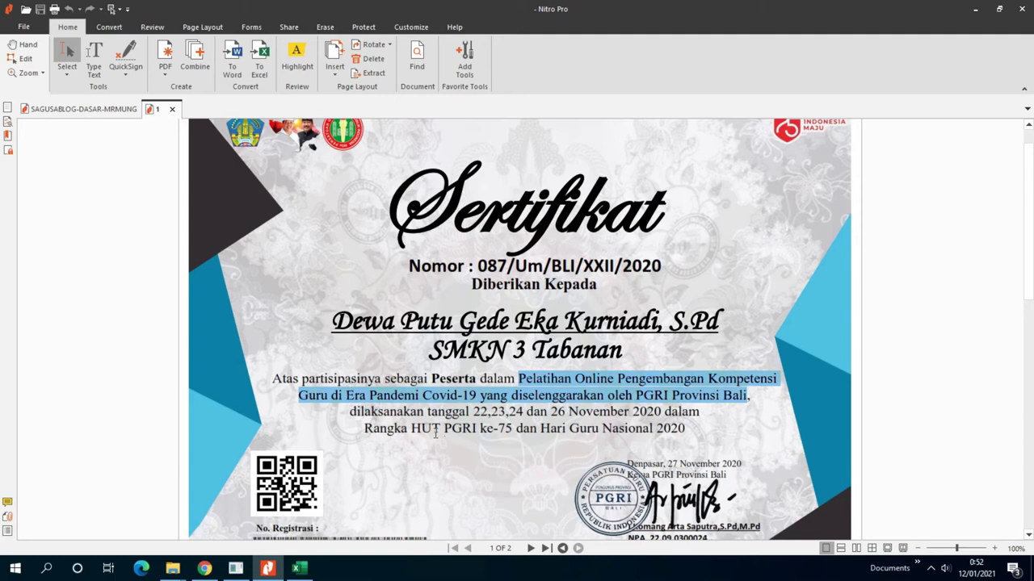
Return to E-DUPAK, paste the copied training title into Judul Kegiatan and join it into one line.
{"action": "left_click", "coordinate": [204, 568]}
{"action": "right_click", "coordinate": [367, 331]}
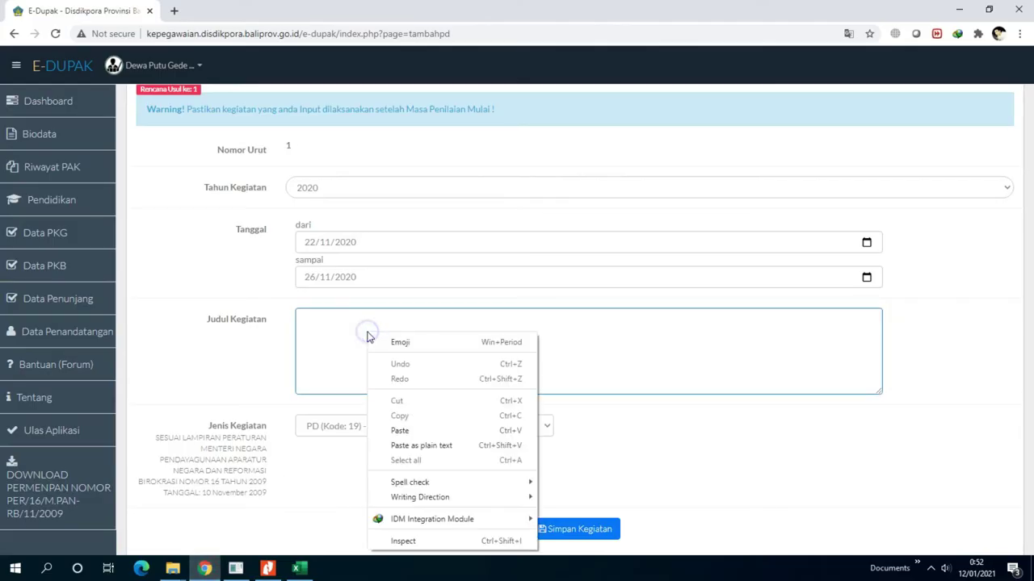
{"action": "left_click", "coordinate": [400, 429]}
{"action": "left_click", "coordinate": [306, 335]}
{"action": "key", "text": "BackSpace"}
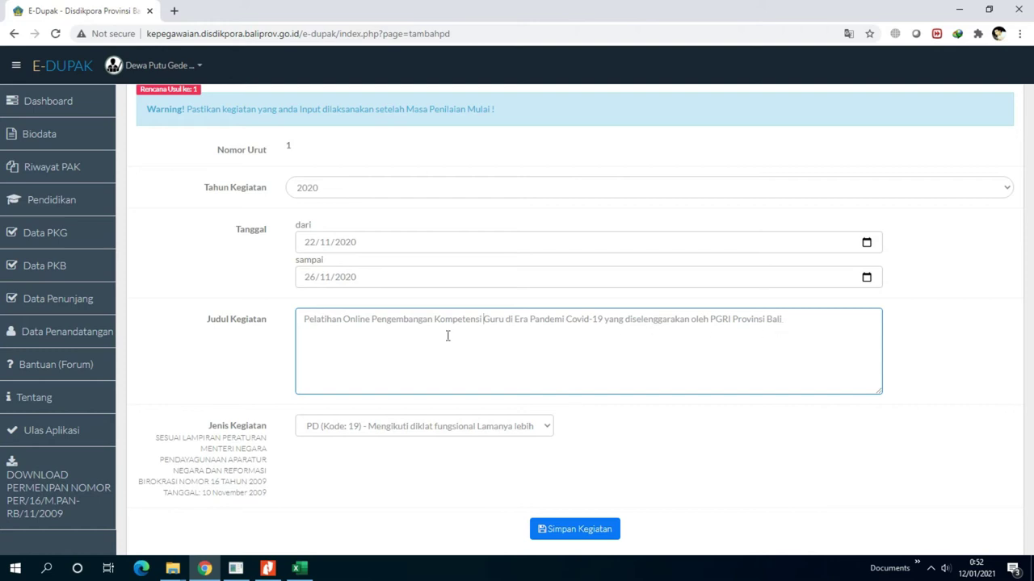
Copy "dalam Rangka HUT PGRI ke-75 dan Hari Guru Nasional 2020" from the certificate in Nitro Pro and append it to Judul Kegiatan in E-DUPAK.
{"action": "left_click", "coordinate": [266, 569]}
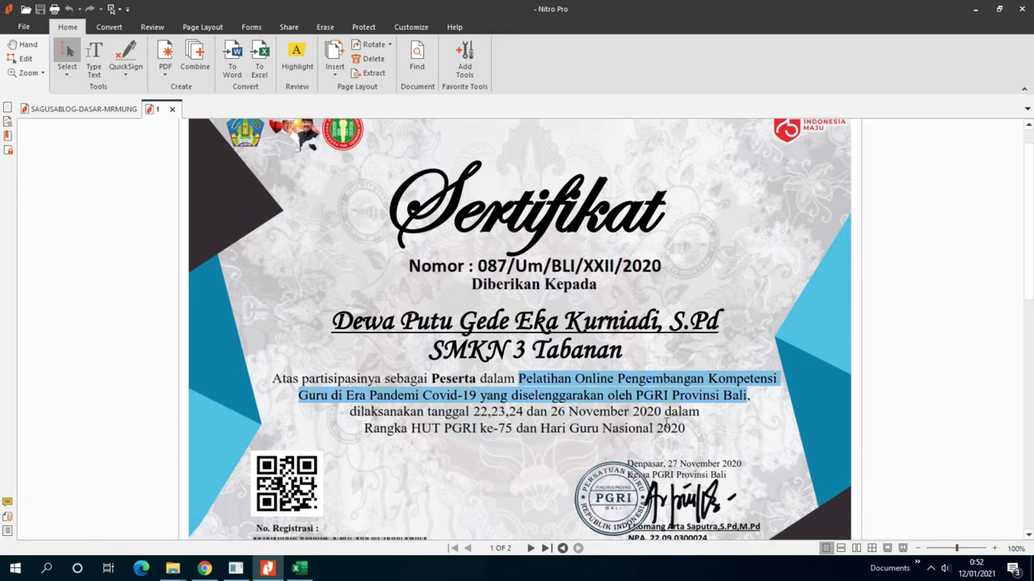
{"action": "left_click_drag", "start_coordinate": [667, 412], "coordinate": [682, 428]}
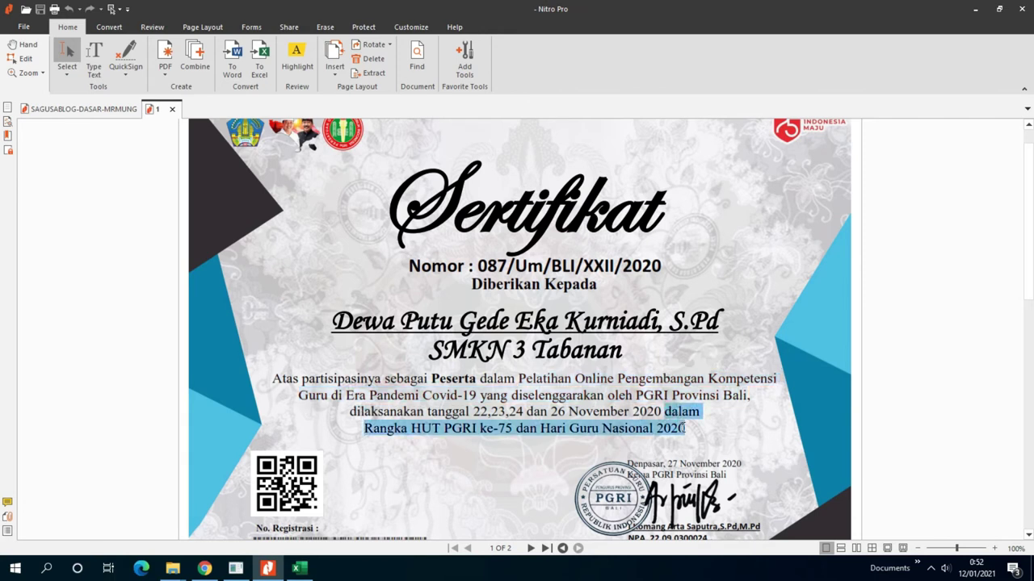
{"action": "right_click", "coordinate": [658, 429]}
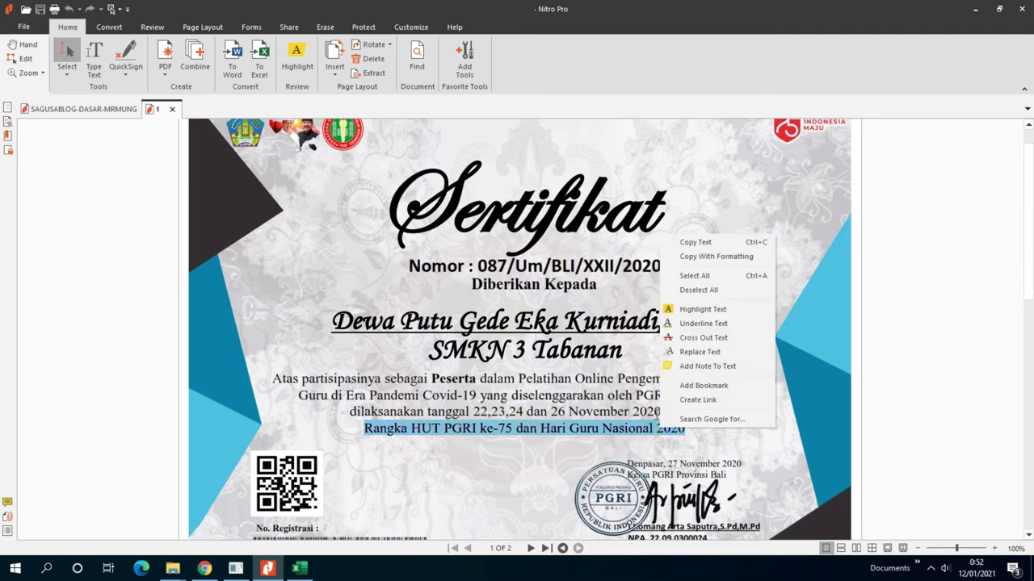
{"action": "left_click", "coordinate": [696, 243]}
{"action": "left_click", "coordinate": [204, 567]}
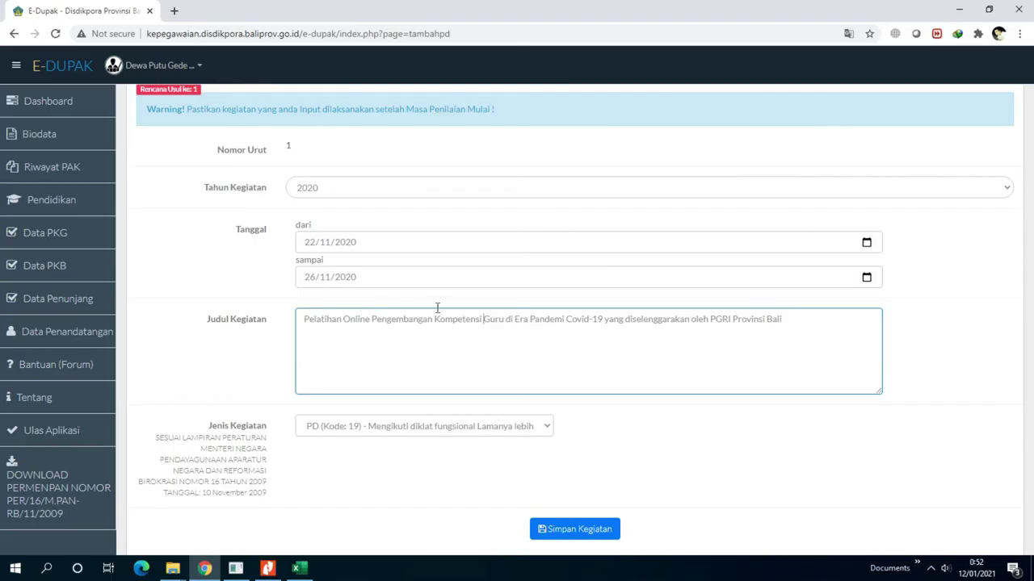
{"action": "left_click", "coordinate": [823, 329]}
{"action": "key", "text": "ctrl+v"}
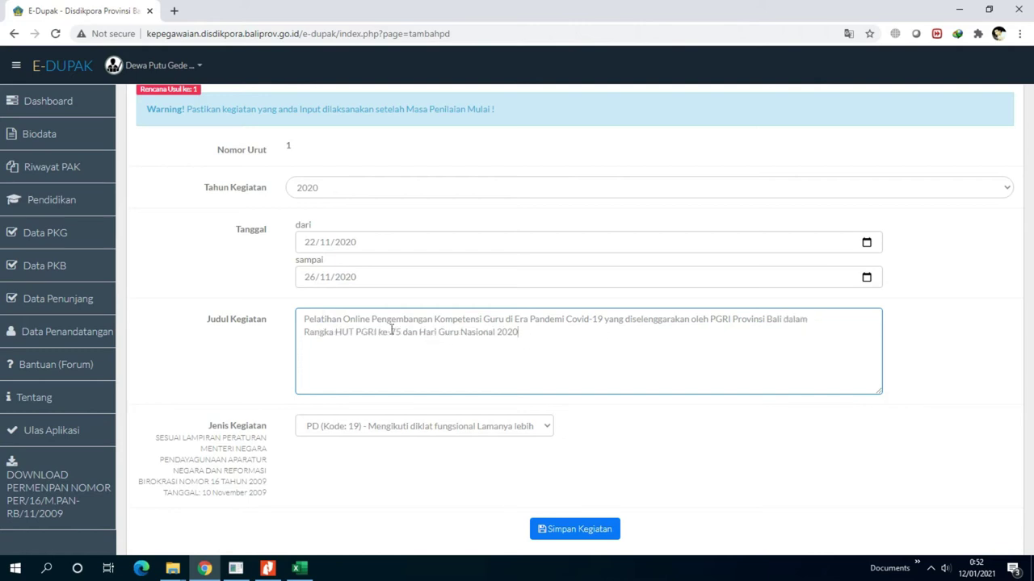
Remove the line break before "Rangka" in Judul Kegiatan, add a comma after "Bali" and end the title with a period.
{"action": "left_click", "coordinate": [306, 332]}
{"action": "key", "text": "BackSpace"}
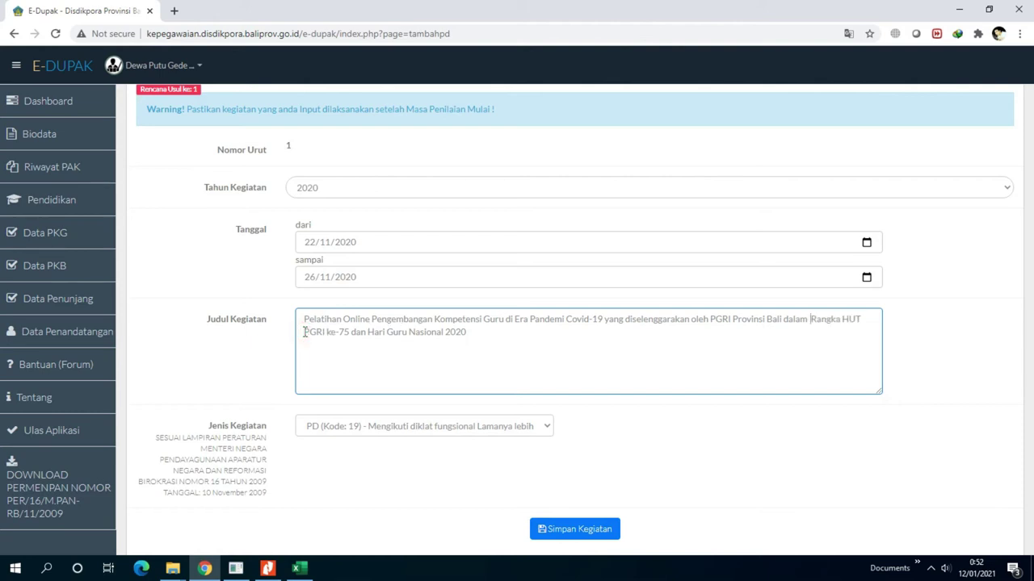
{"action": "key", "text": "BackSpace"}
{"action": "left_click", "coordinate": [787, 323]}
{"action": "key", "text": "BackSpace"}
{"action": "type", "text": ","}
Set Jenis Kegiatan to PD (Kode: 24) - Mengikuti diklat fungsional Lamanya antara 30 s.d 80 jam.
{"action": "scroll", "coordinate": [435, 324], "scroll_direction": "down", "scroll_amount": 1}
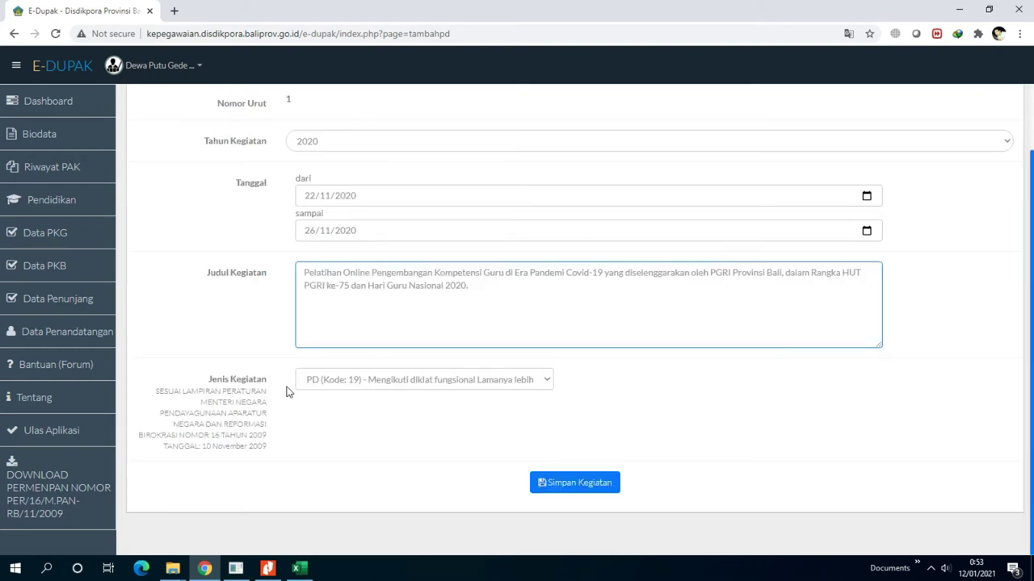
{"action": "left_click", "coordinate": [361, 385]}
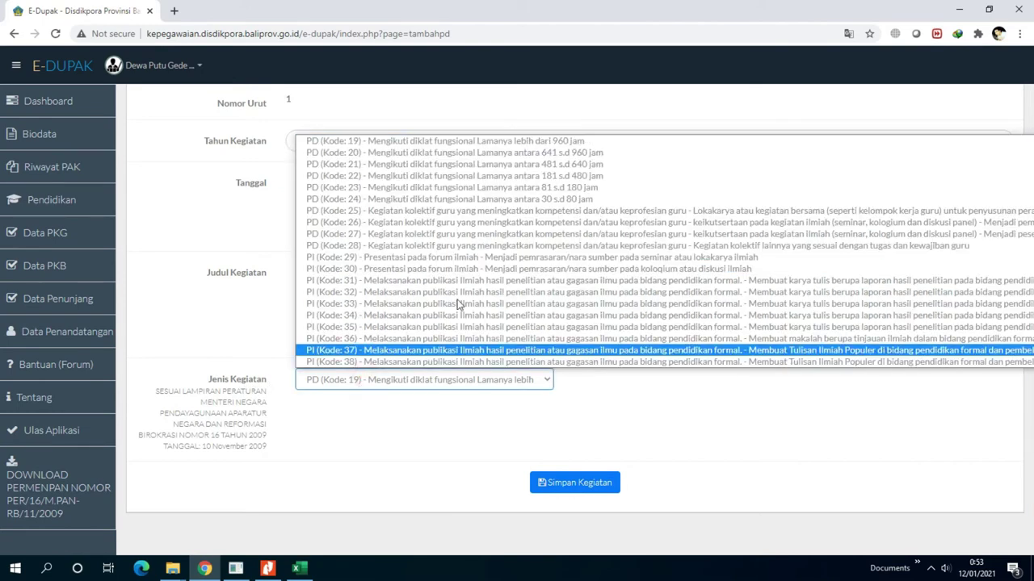
{"action": "left_click", "coordinate": [513, 200]}
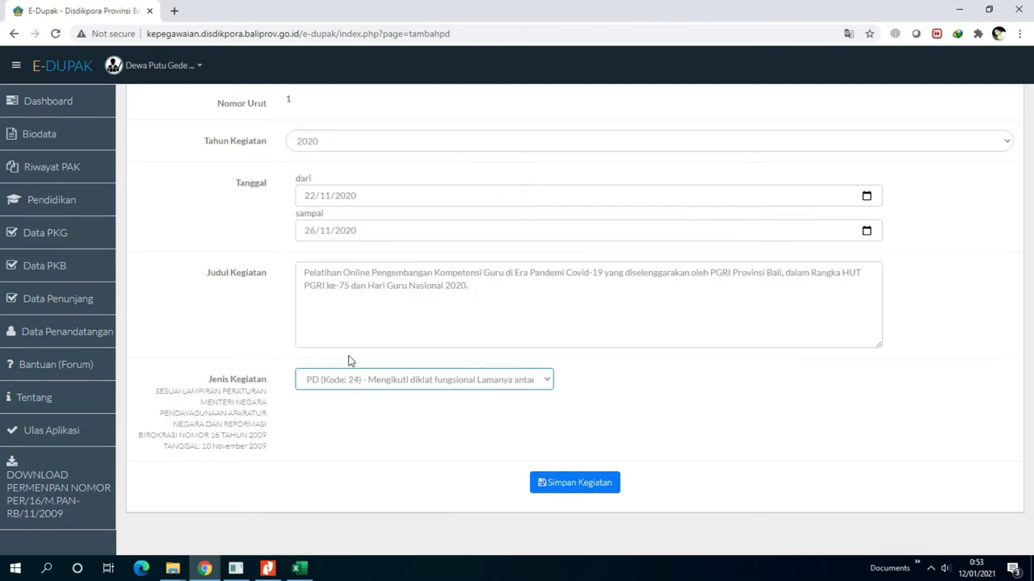
Check the total teaching hours on the certificate's second page in Nitro Pro against the Jenis Kegiatan hour ranges.
{"action": "left_click", "coordinate": [474, 384]}
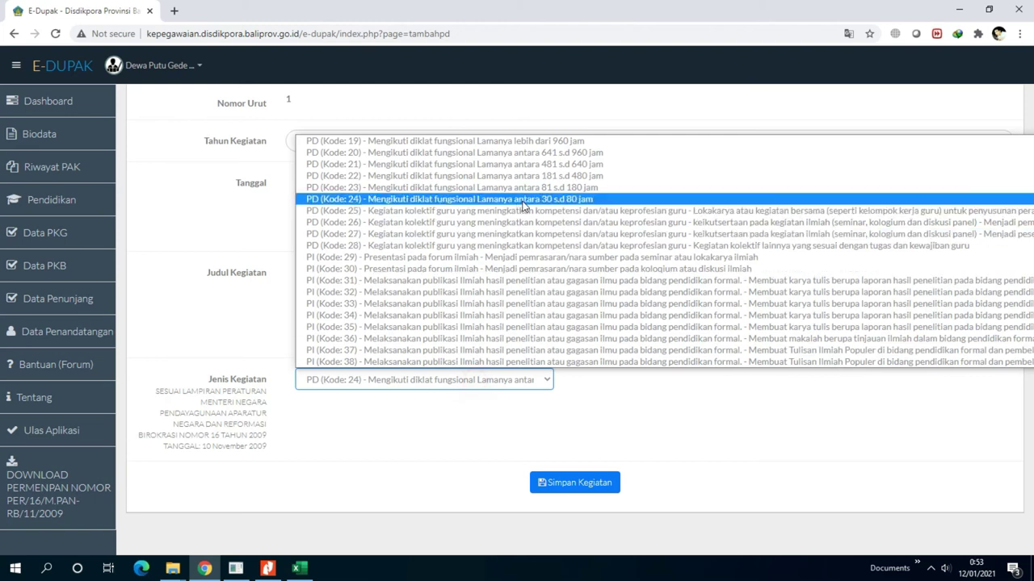
{"action": "left_click", "coordinate": [267, 569]}
{"action": "scroll", "coordinate": [545, 428], "scroll_direction": "down", "scroll_amount": 5}
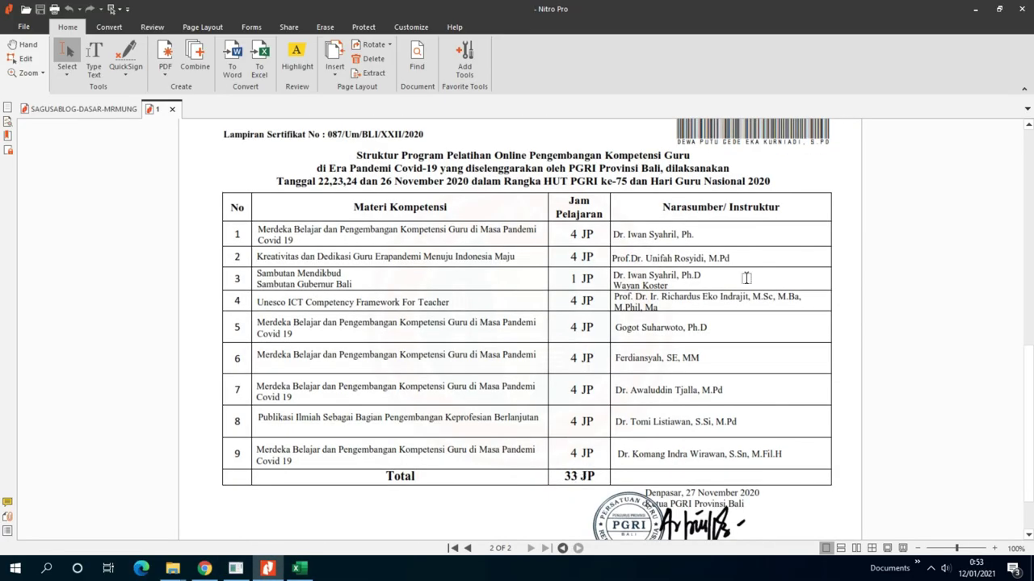
{"action": "left_click", "coordinate": [974, 9]}
Confirm PD (Kode: 24), 30 s.d 80 jam, as the Jenis Kegiatan and save the activity.
{"action": "left_click", "coordinate": [431, 389]}
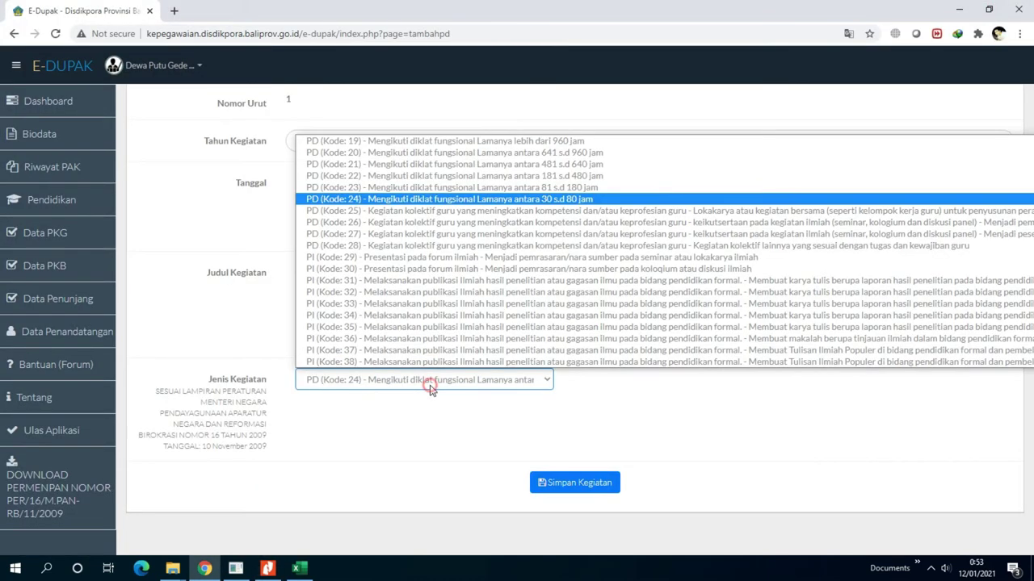
{"action": "left_click", "coordinate": [481, 200]}
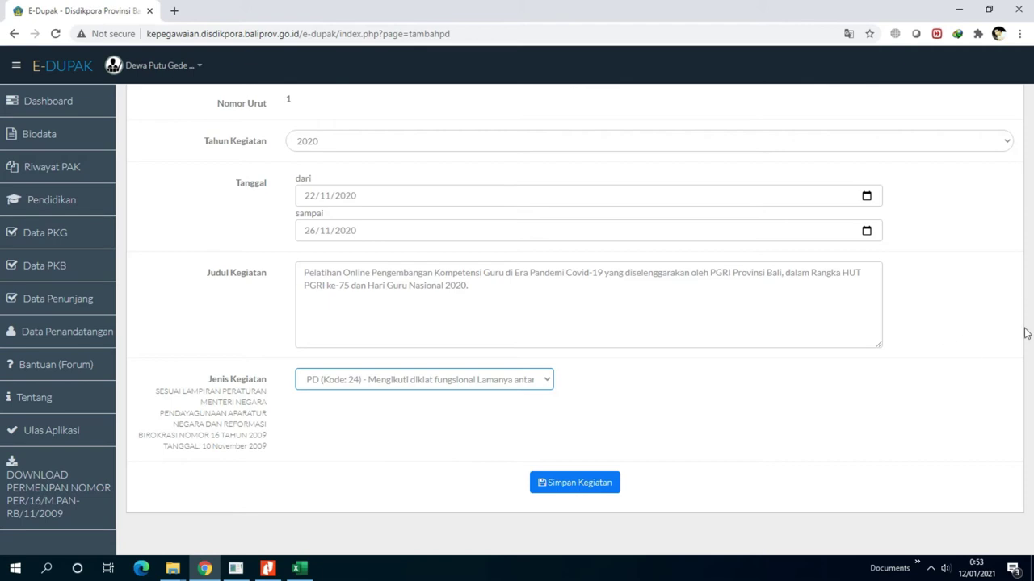
{"action": "left_click", "coordinate": [582, 485]}
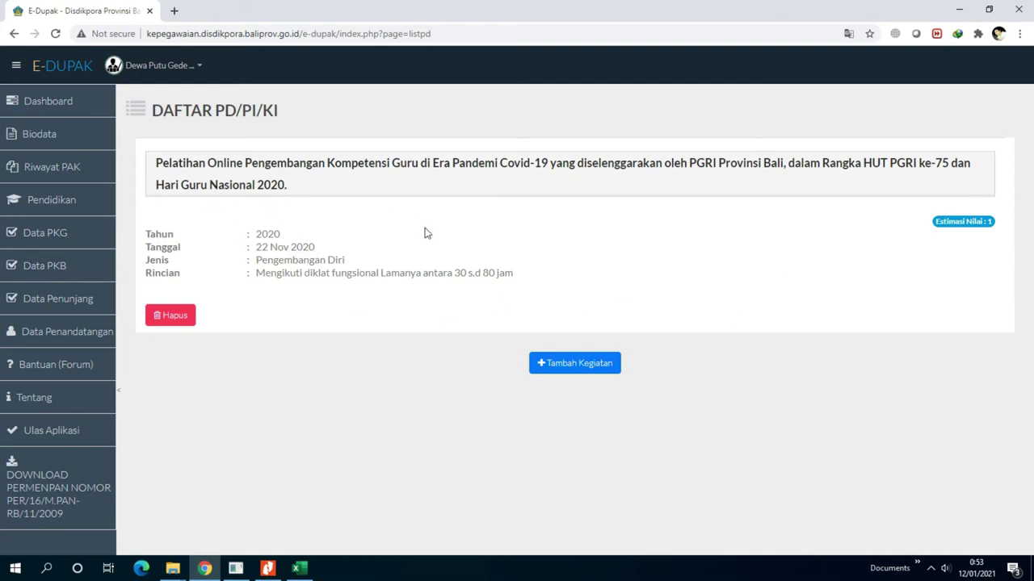
Add another PD/PI/KI activity and set its Tahun Kegiatan to 2020.
{"action": "left_click", "coordinate": [575, 364]}
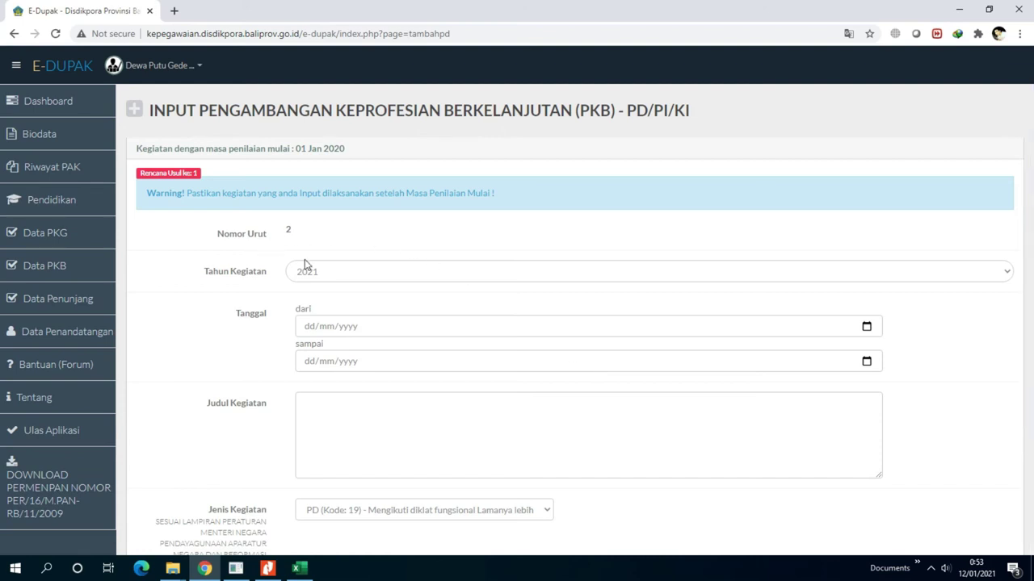
{"action": "left_click", "coordinate": [307, 269]}
{"action": "left_click", "coordinate": [327, 300]}
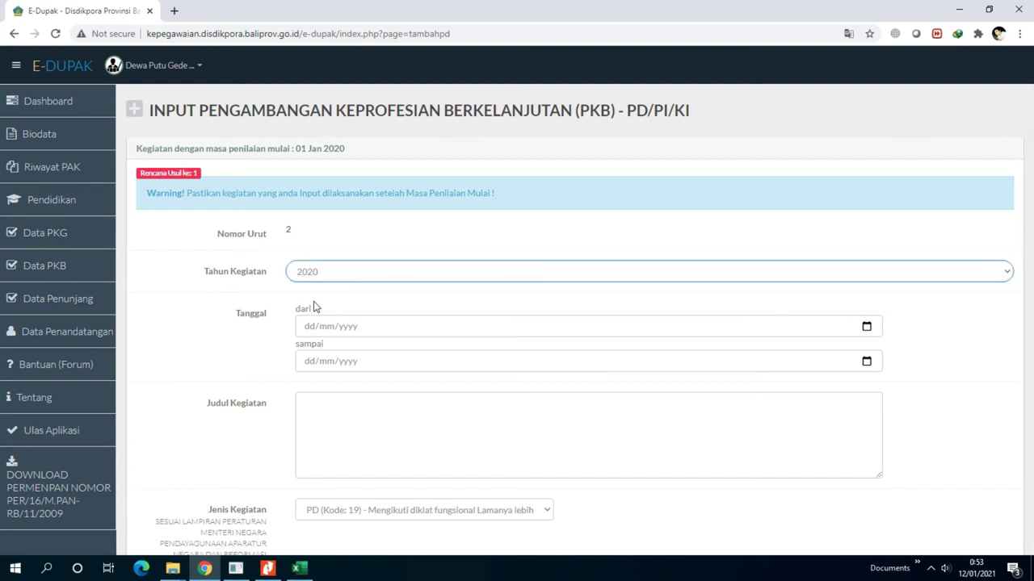
Switch to Nitro Pro, close the previous certificate, and open 2.pdf from the dengan JP folder to view its activity dates.
{"action": "left_click", "coordinate": [267, 568]}
{"action": "left_click", "coordinate": [172, 109]}
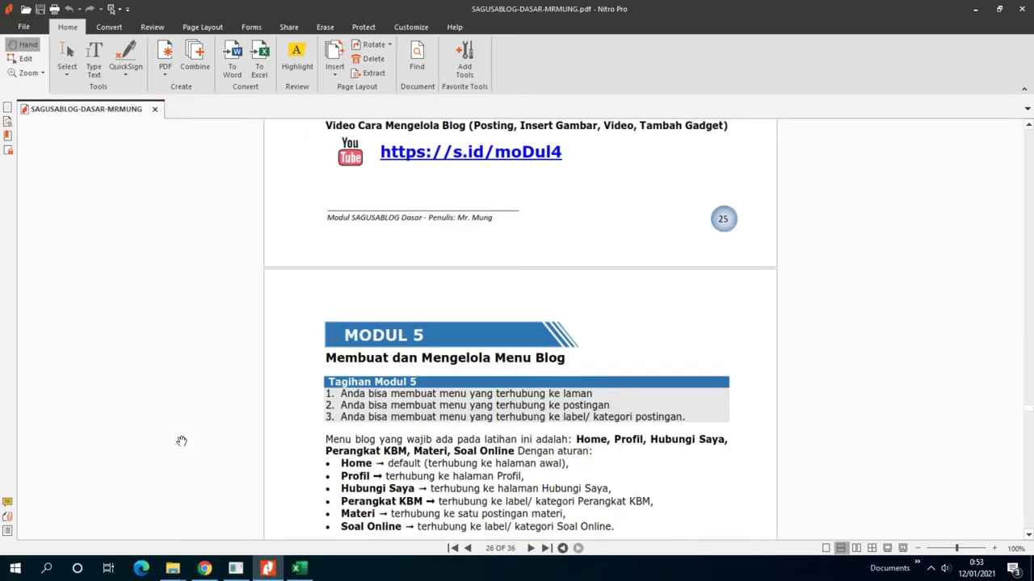
{"action": "mouse_move", "coordinate": [173, 567]}
{"action": "left_click", "coordinate": [347, 517]}
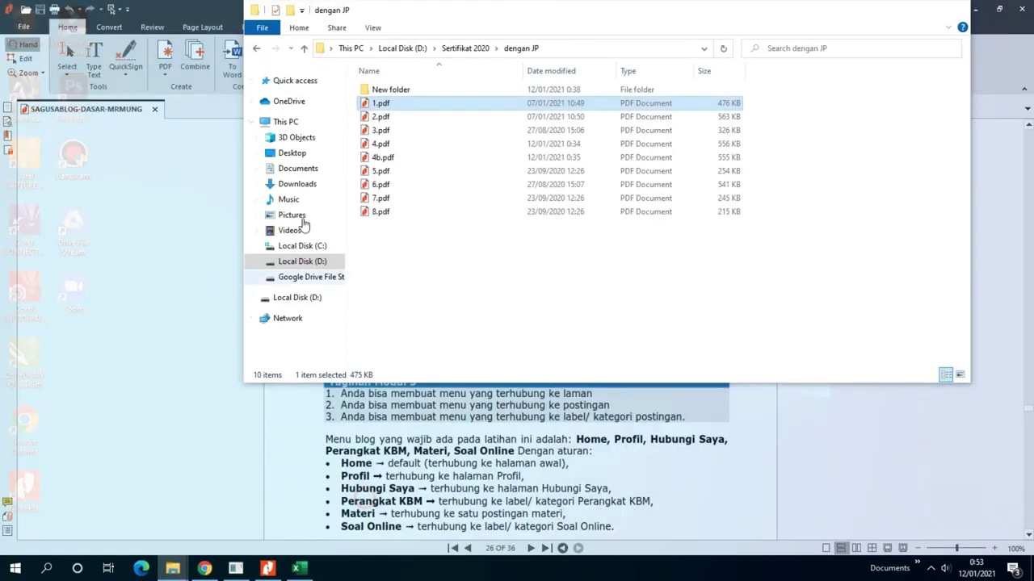
{"action": "left_click", "coordinate": [384, 118]}
{"action": "double_click", "coordinate": [384, 118]}
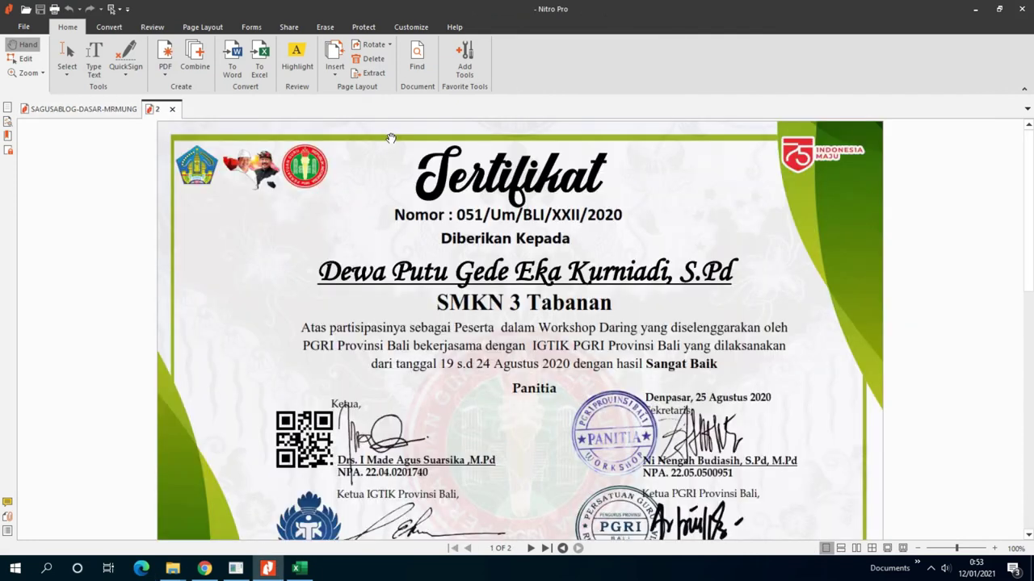
{"action": "scroll", "coordinate": [555, 234], "scroll_direction": "down", "scroll_amount": 1}
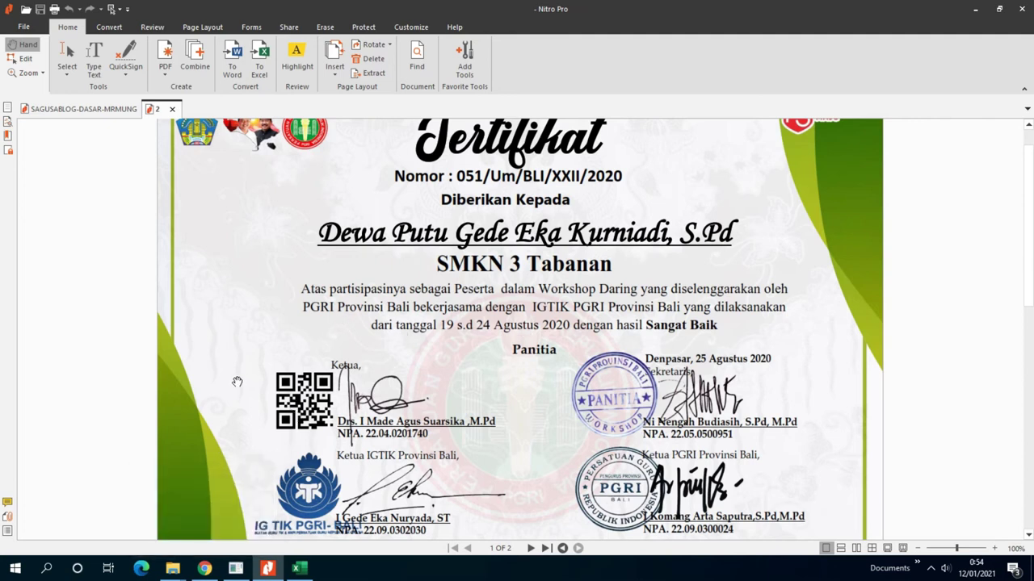
Return to E-DUPAK in Chrome and set the activity's start date (dari) to 19/08/2020.
{"action": "left_click", "coordinate": [208, 569]}
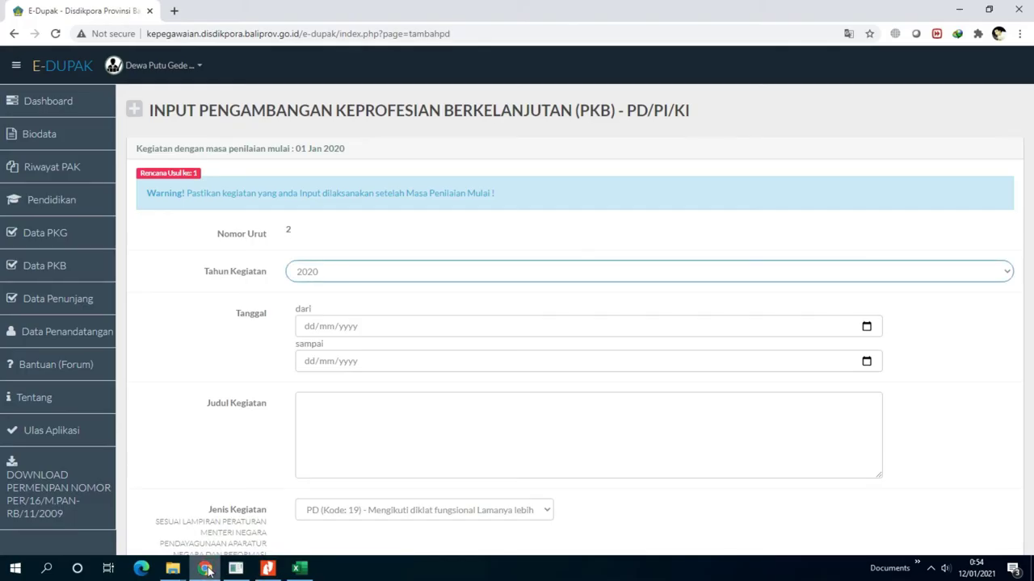
{"action": "left_click", "coordinate": [208, 569]}
{"action": "left_click", "coordinate": [206, 570]}
{"action": "left_click", "coordinate": [867, 327]}
{"action": "left_click", "coordinate": [398, 353]}
{"action": "left_click", "coordinate": [398, 353]}
{"action": "left_click", "coordinate": [399, 353]}
{"action": "left_click", "coordinate": [399, 353]}
{"action": "left_click", "coordinate": [399, 353]}
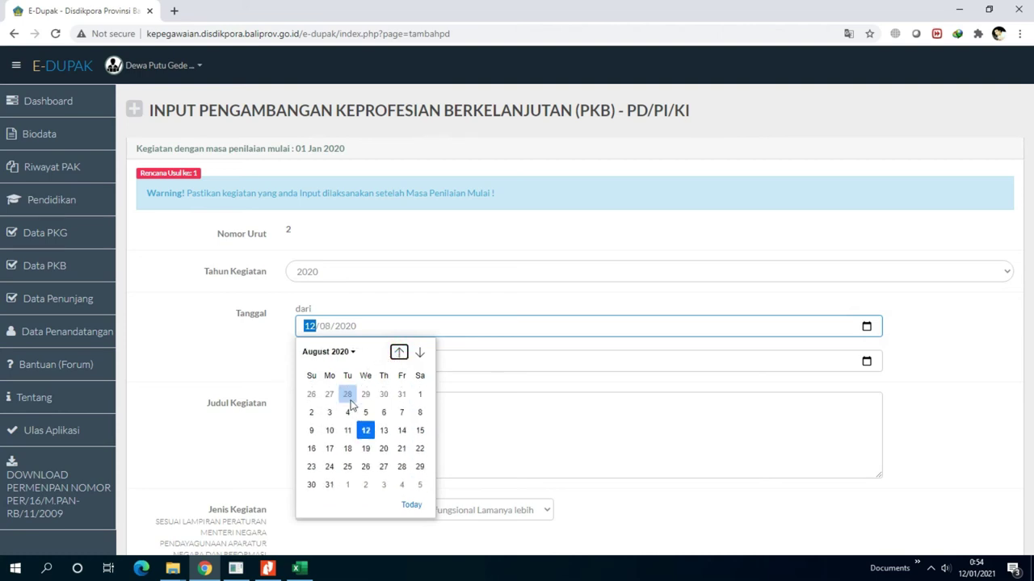
{"action": "left_click", "coordinate": [368, 449]}
{"action": "left_click", "coordinate": [367, 449]}
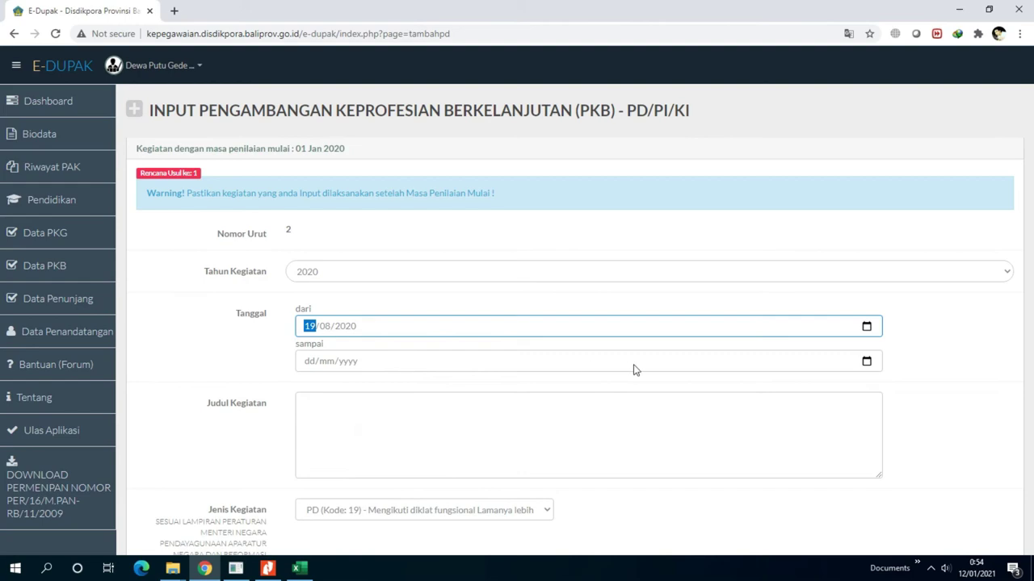
Recheck the closing date on the certificate in Nitro Pro and set the activity's end date (sampai) to 24/08/2020 in E-DUPAK.
{"action": "left_click", "coordinate": [267, 569]}
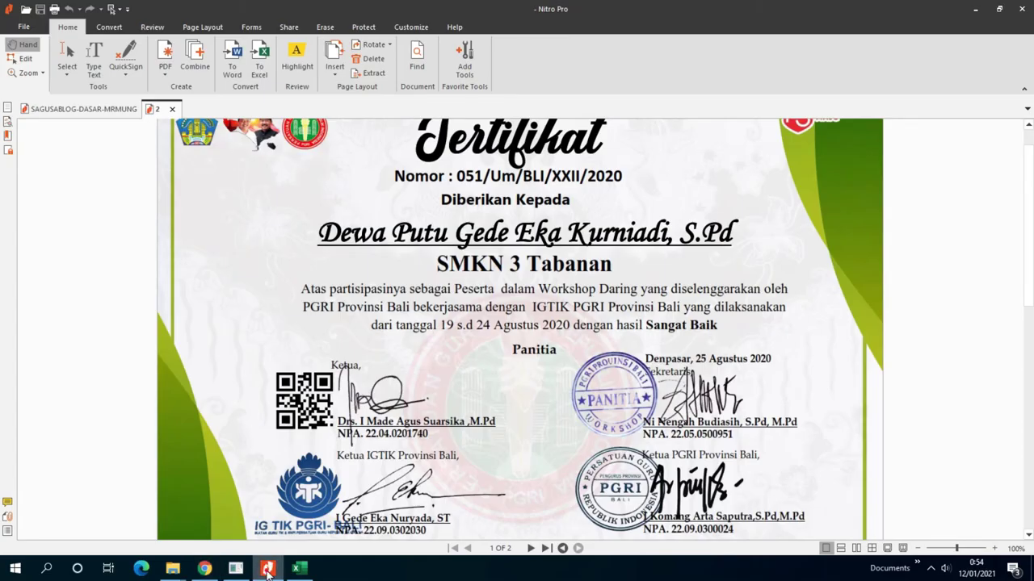
{"action": "left_click", "coordinate": [267, 569]}
{"action": "left_click", "coordinate": [862, 364]}
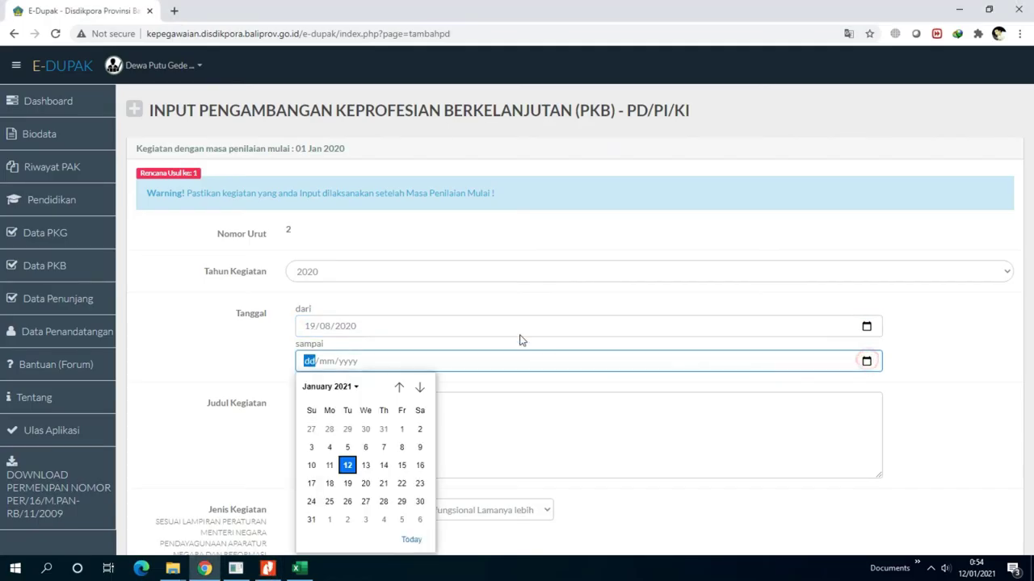
{"action": "left_click", "coordinate": [399, 387]}
{"action": "left_click", "coordinate": [399, 387]}
{"action": "left_click", "coordinate": [399, 387]}
{"action": "left_click", "coordinate": [399, 387]}
{"action": "left_click", "coordinate": [399, 387]}
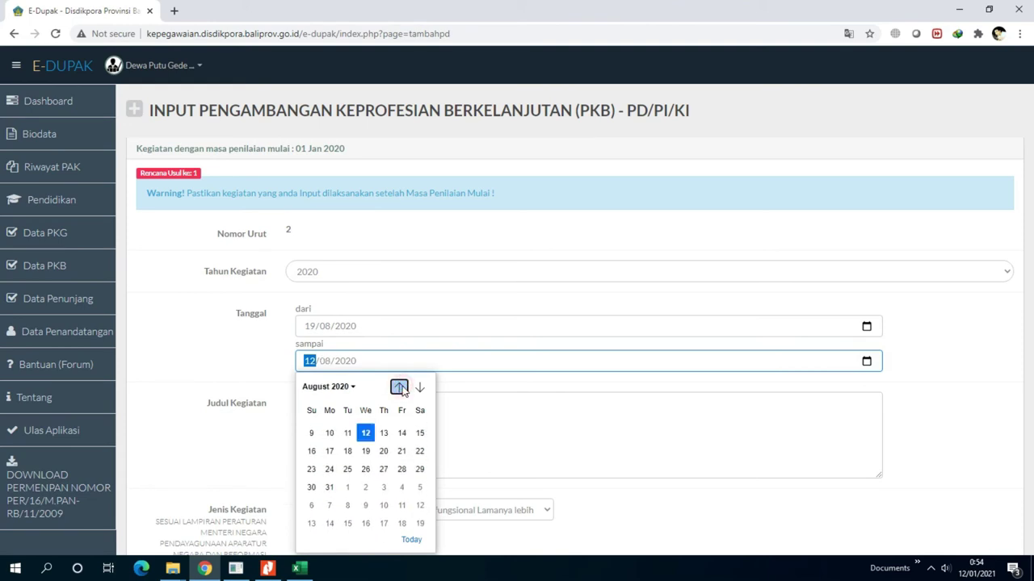
{"action": "left_click", "coordinate": [337, 503]}
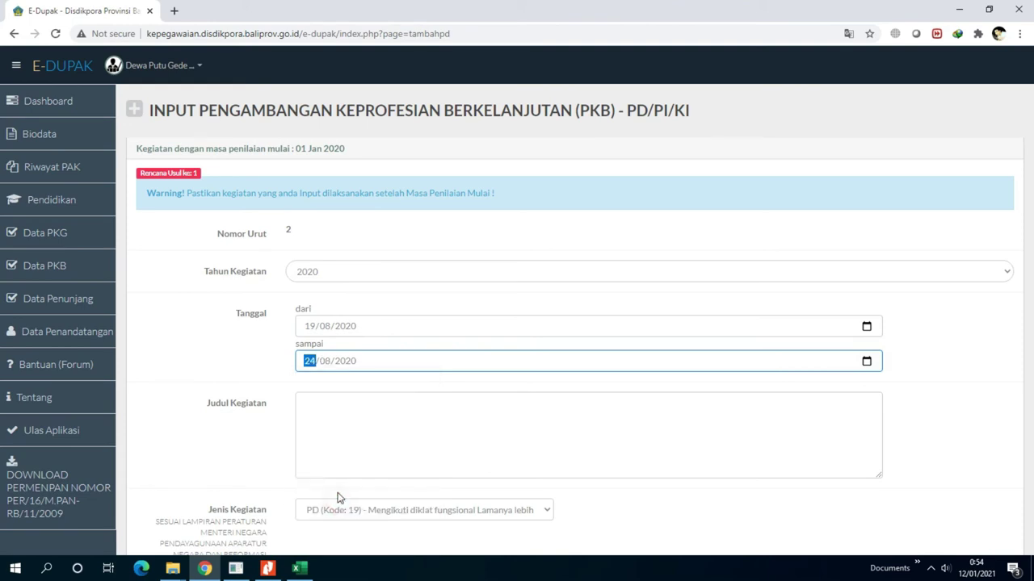
For the Judul Kegiatan, select the certificate's second-page heading in Nitro Pro from "Workshop Daring yang diselenggarakan" through "IGTIK PGRI Provinsi Bali".
{"action": "left_click", "coordinate": [340, 411]}
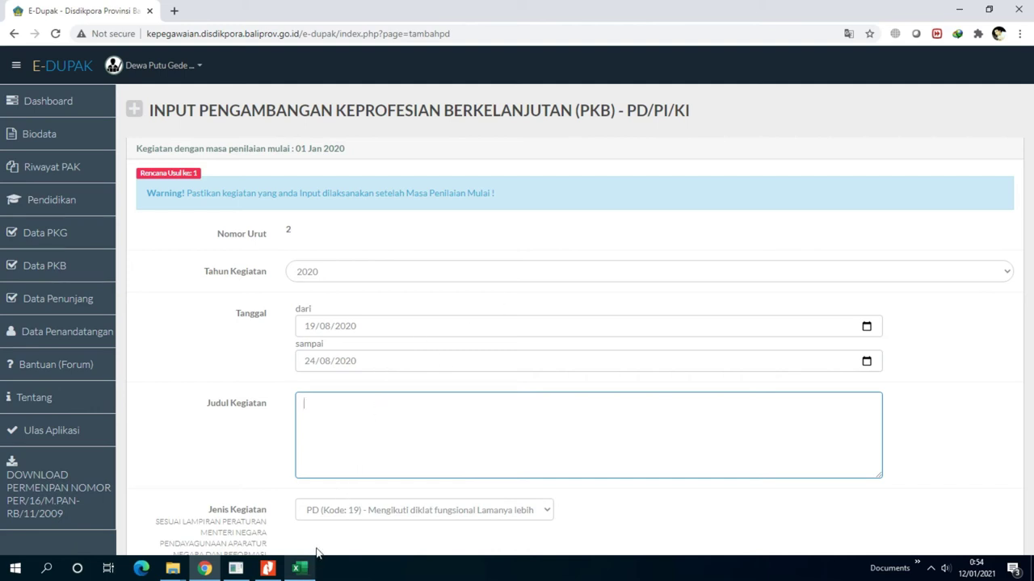
{"action": "left_click", "coordinate": [269, 569]}
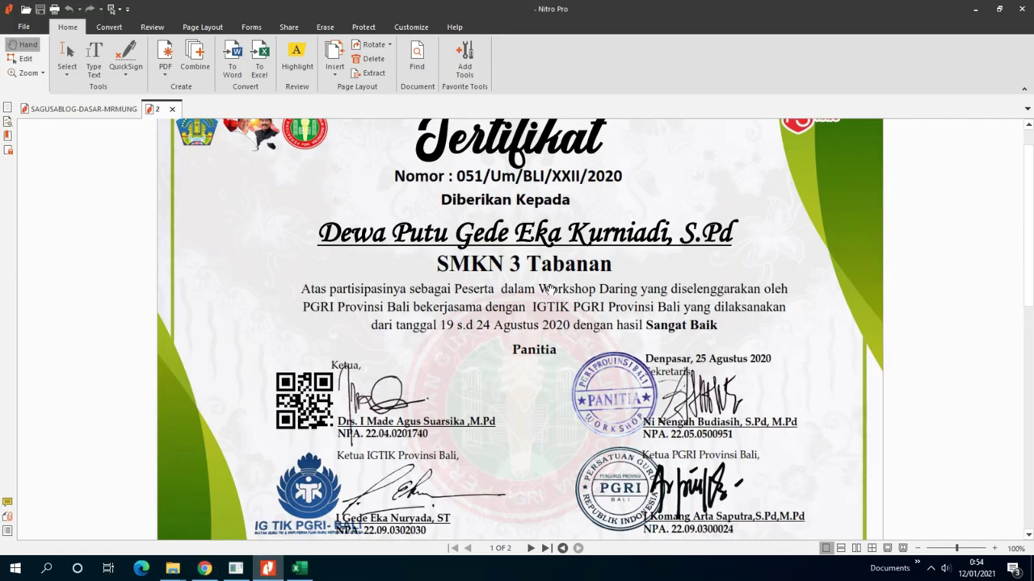
{"action": "left_click", "coordinate": [67, 57]}
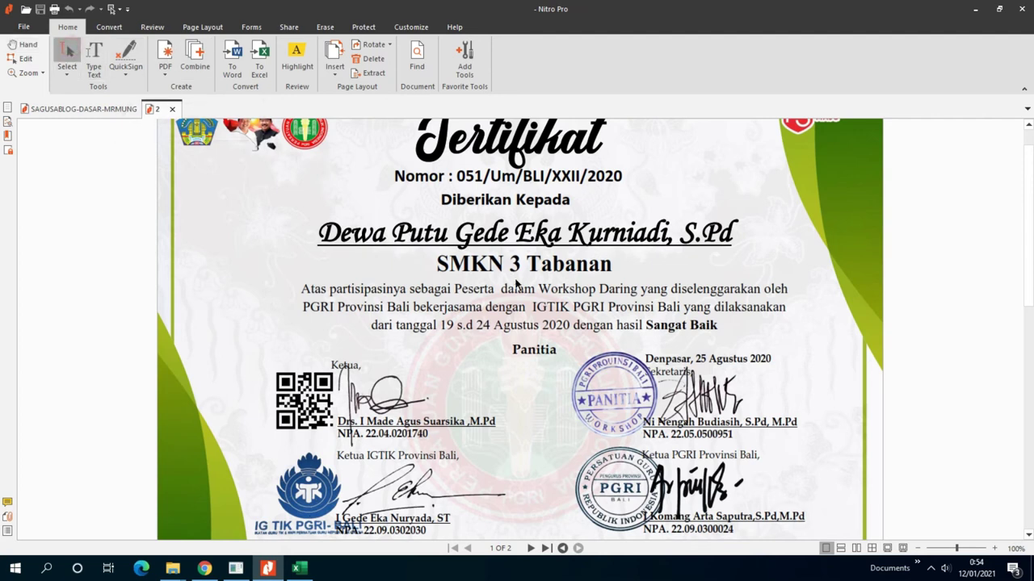
{"action": "left_click_drag", "start_coordinate": [539, 288], "coordinate": [709, 295]}
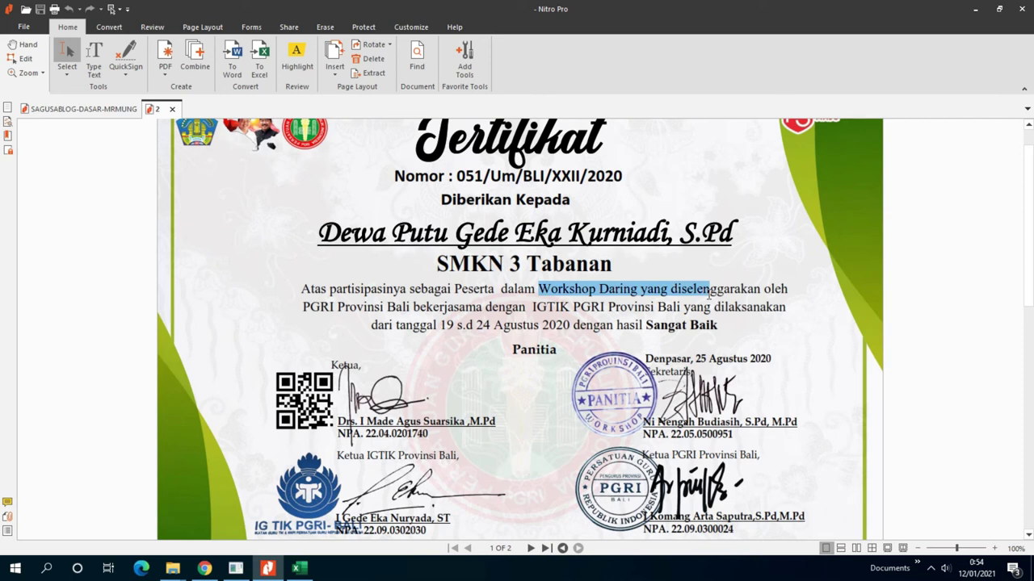
{"action": "left_click_drag", "start_coordinate": [709, 294], "coordinate": [704, 307]}
{"action": "scroll", "coordinate": [477, 351], "scroll_direction": "down", "scroll_amount": 5}
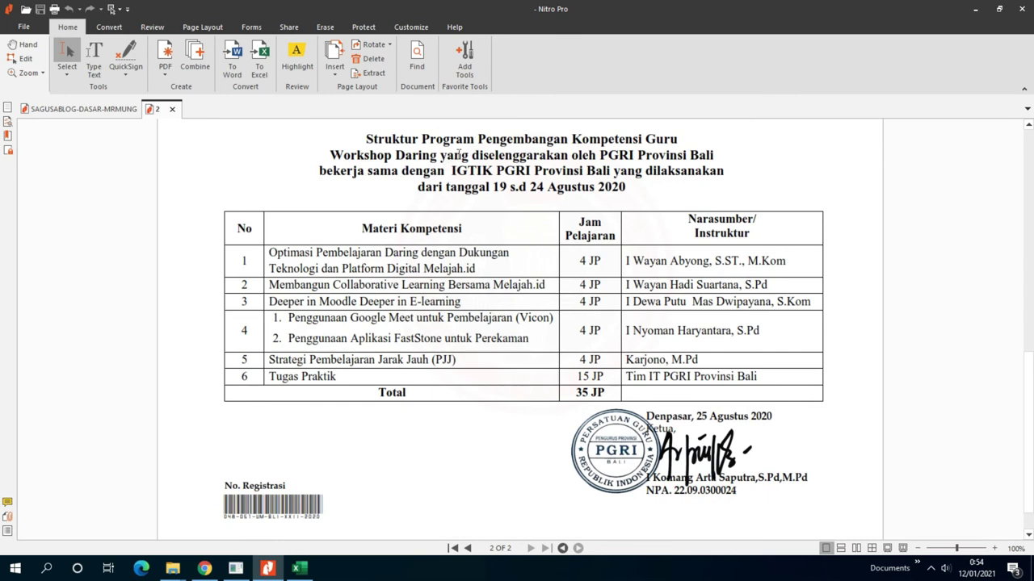
{"action": "left_click_drag", "start_coordinate": [331, 155], "coordinate": [614, 169]}
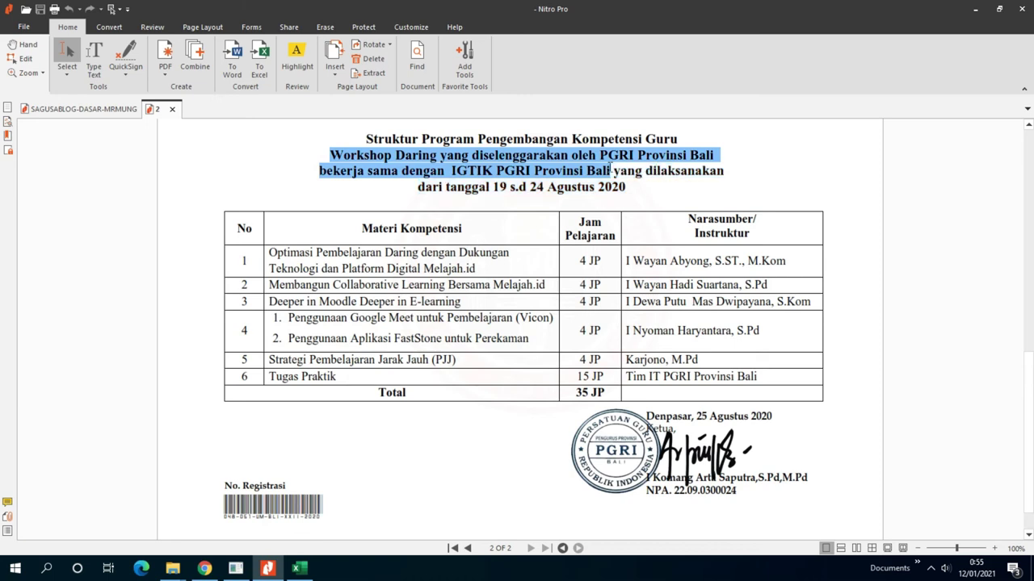